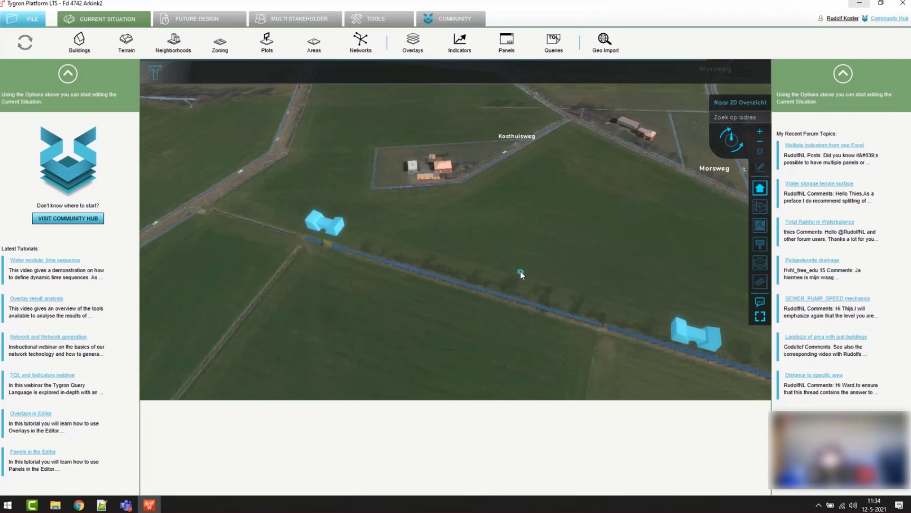
# Display the Overstroming overlay in the 3D view and inspect the watercourse around the weir near the Kosthuisweg farm.
pyautogui.scroll(3, 464, 266)
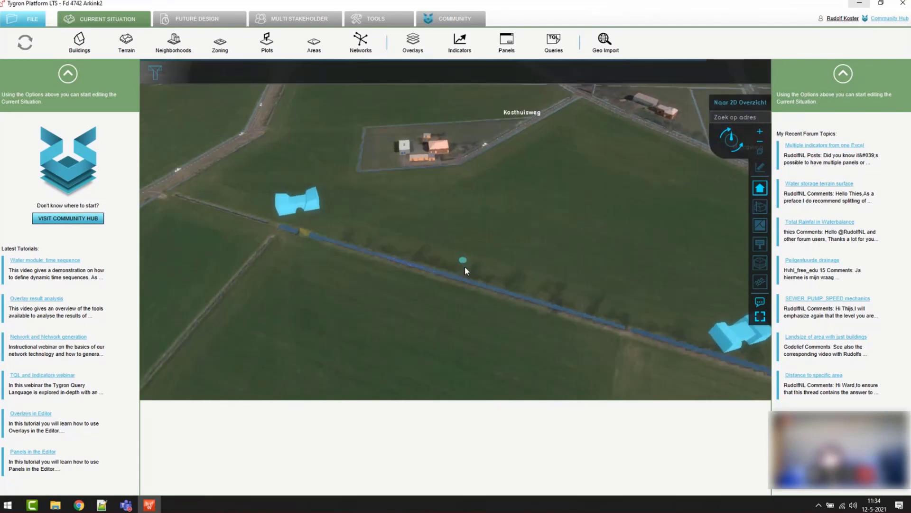
pyautogui.moveTo(264, 186); pyautogui.dragTo(494, 254)
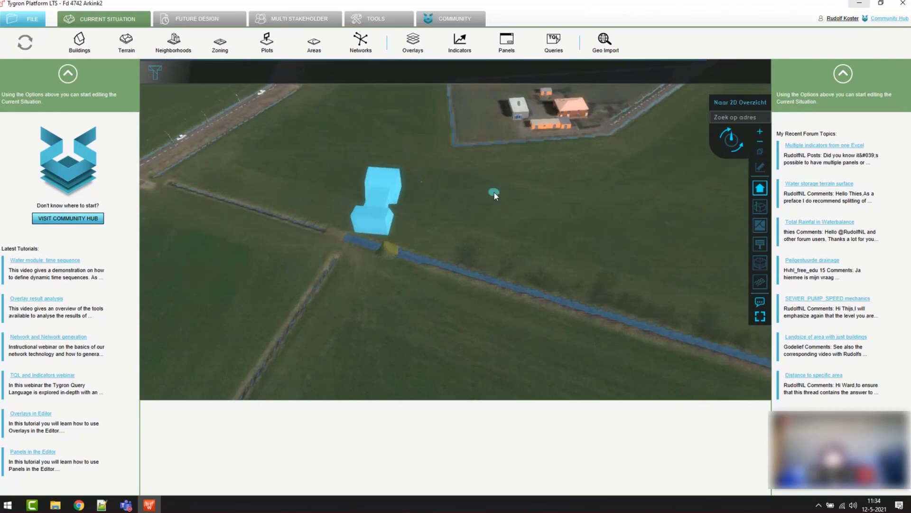
pyautogui.click(760, 282)
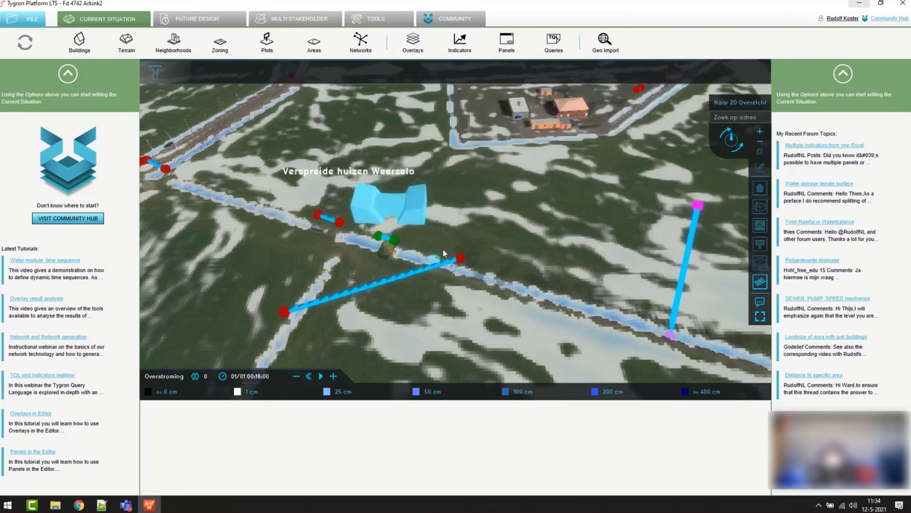
pyautogui.moveTo(443, 250); pyautogui.dragTo(532, 240)
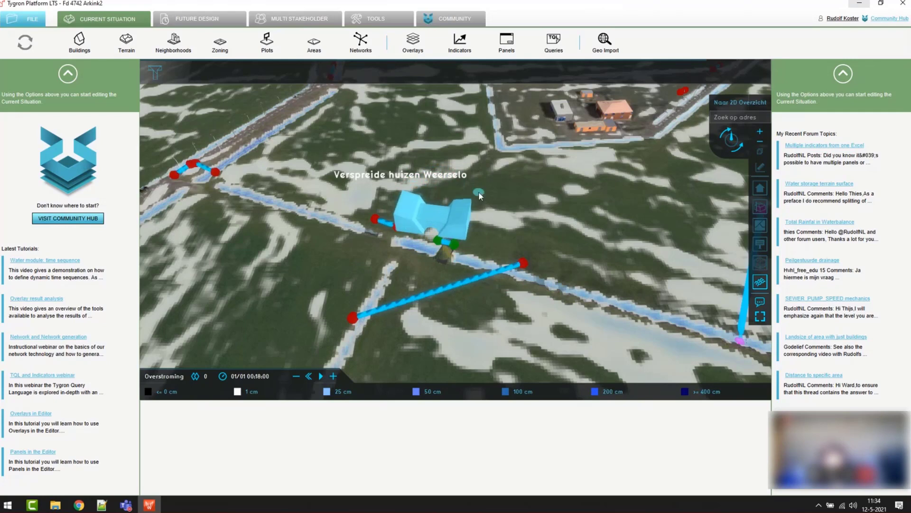
# Select the Grondwater overlay and check the Output Overlays settings in its configuration wizard.
pyautogui.click(417, 44)
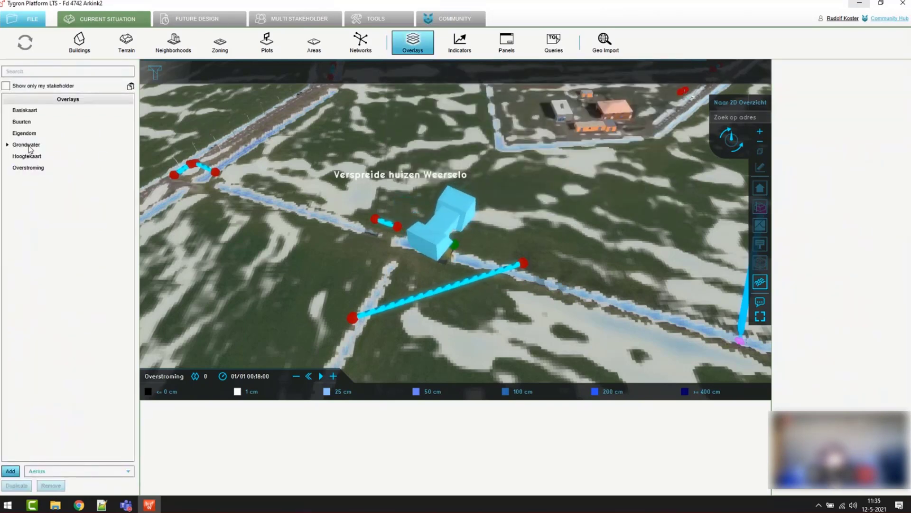
pyautogui.click(27, 145)
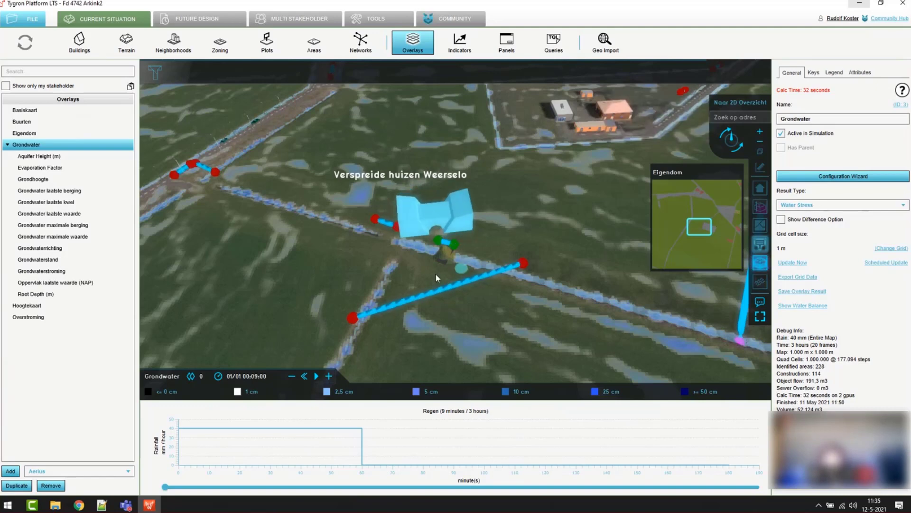
pyautogui.moveTo(530, 295); pyautogui.dragTo(437, 284)
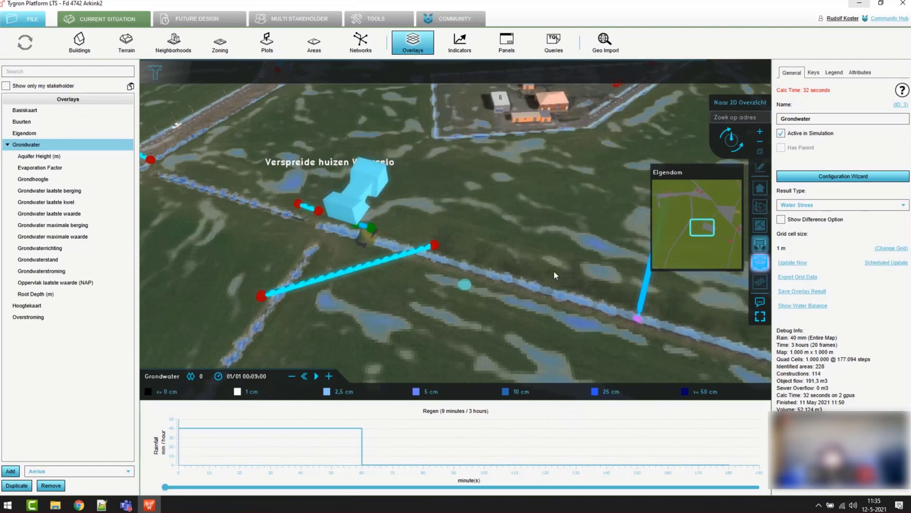
pyautogui.click(824, 177)
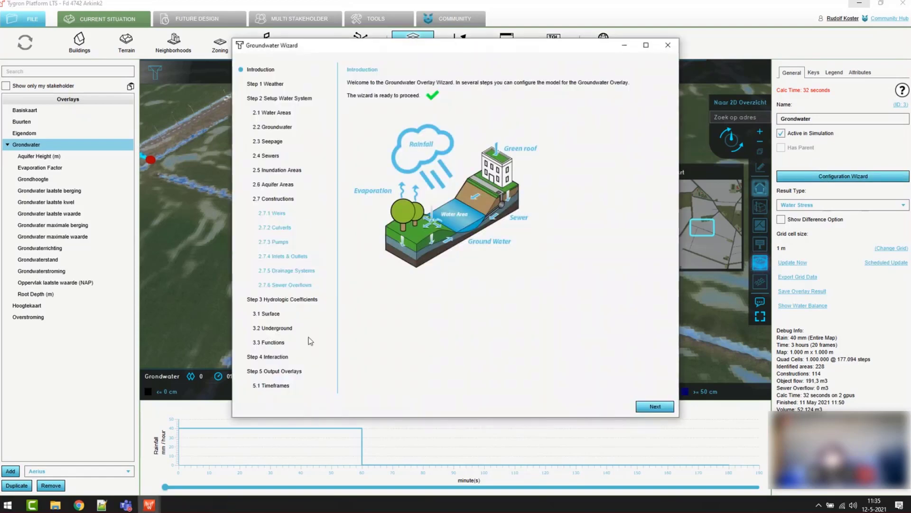
pyautogui.click(291, 371)
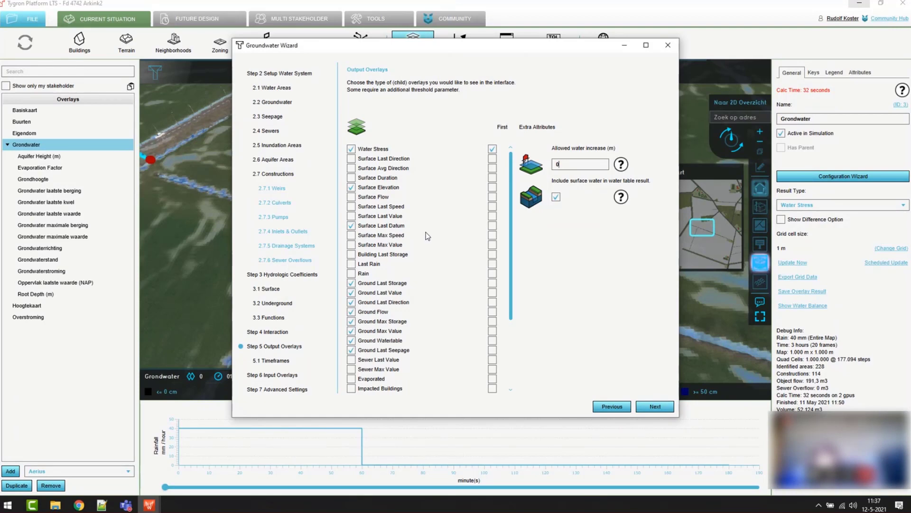
pyautogui.click(670, 46)
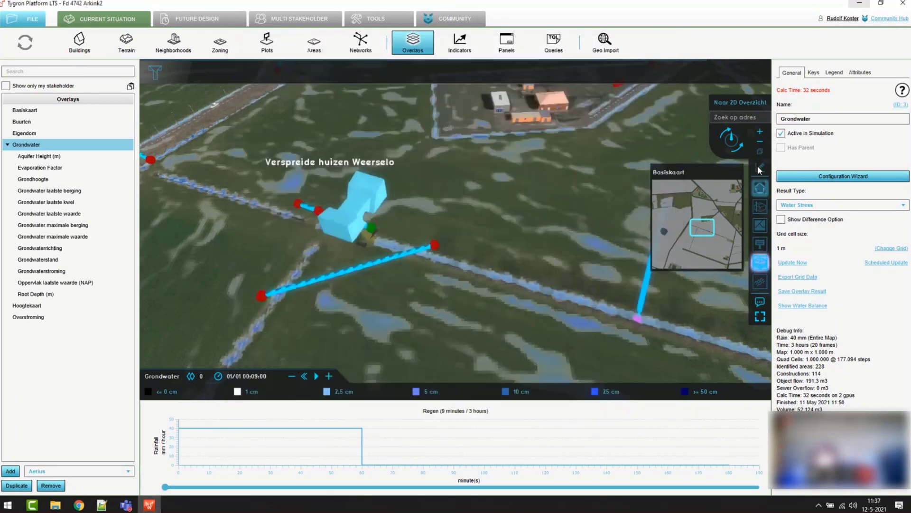
# Measure a line about 52 m long across the weir and plot it for Oppervlak laatste waarde (NAP) on the relative scale.
pyautogui.click(760, 190)
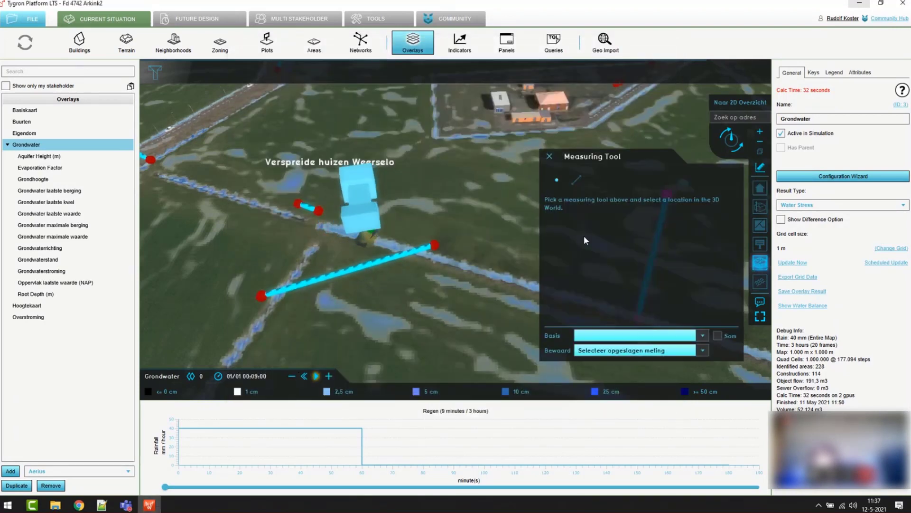
pyautogui.click(576, 181)
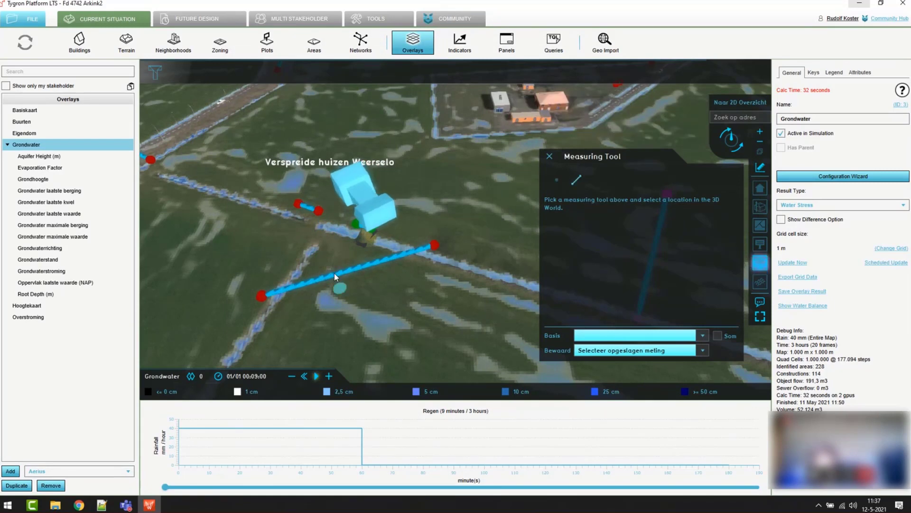
pyautogui.click(326, 224)
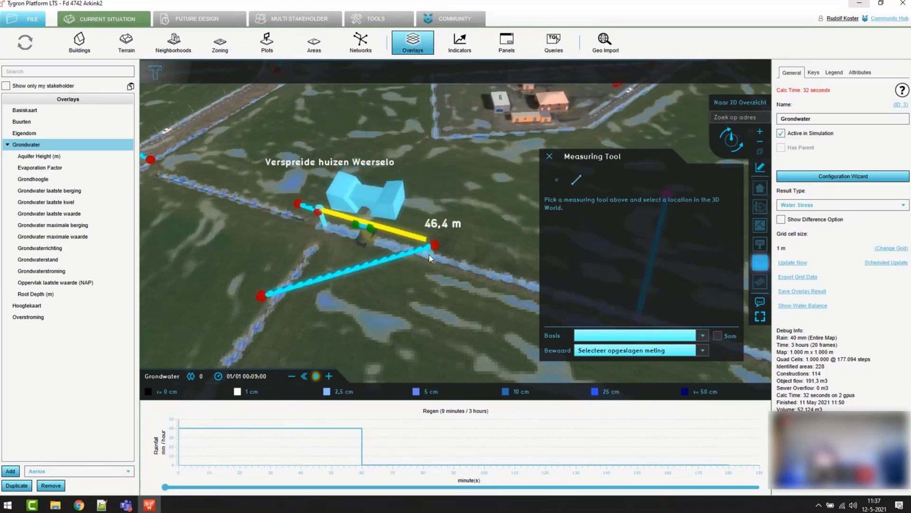
pyautogui.click(441, 258)
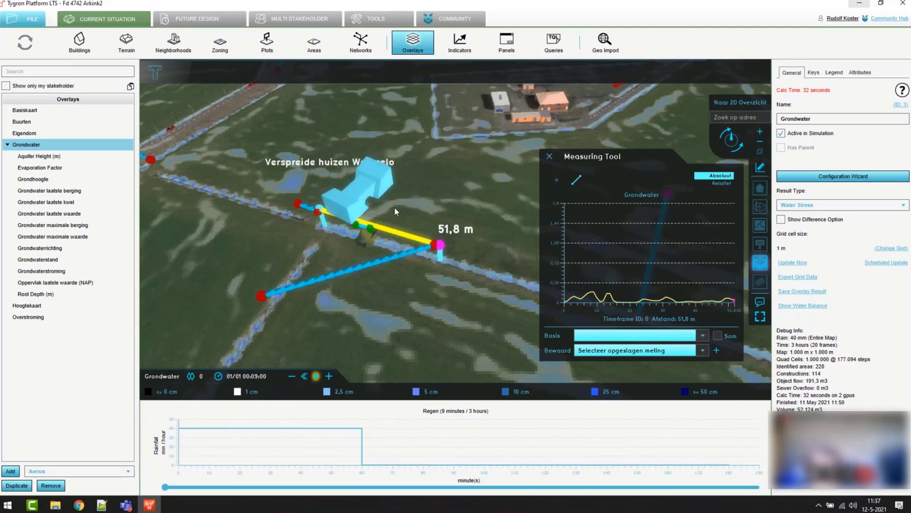
pyautogui.click(58, 284)
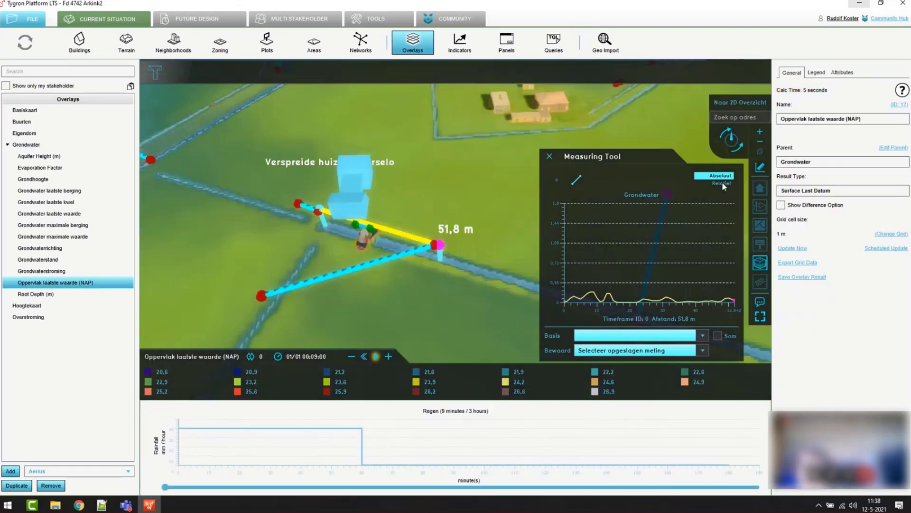
pyautogui.click(722, 183)
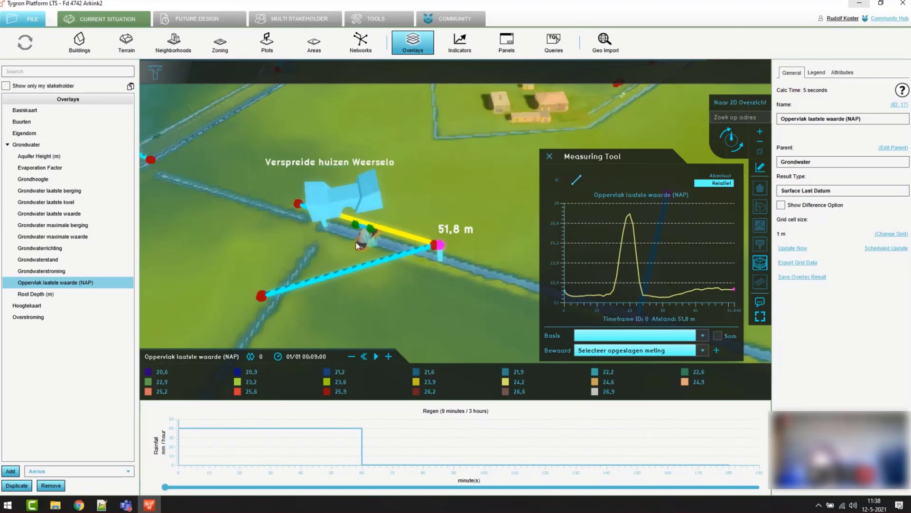
# Redraw the measuring line across the weir at about 31 m and play the overlay's timeframes through to 03:00:00.
pyautogui.moveTo(356, 242); pyautogui.dragTo(451, 240)
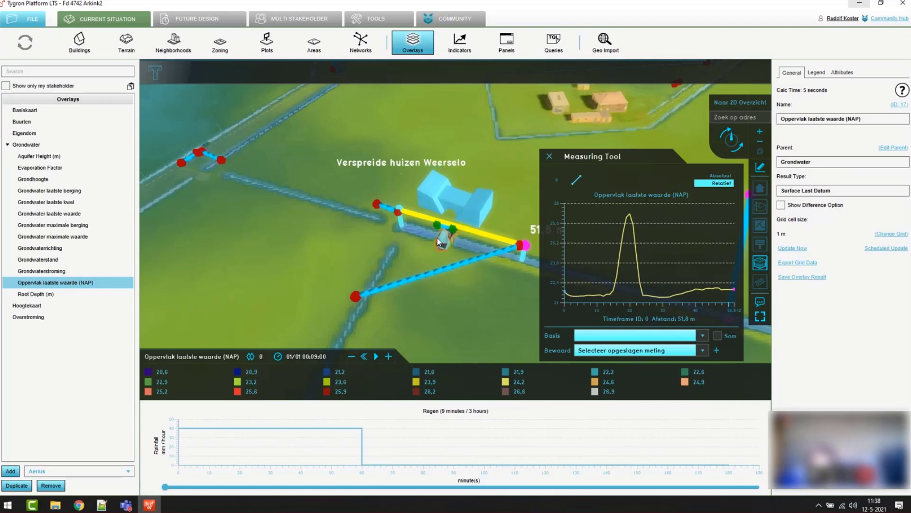
pyautogui.moveTo(361, 215); pyautogui.dragTo(428, 235)
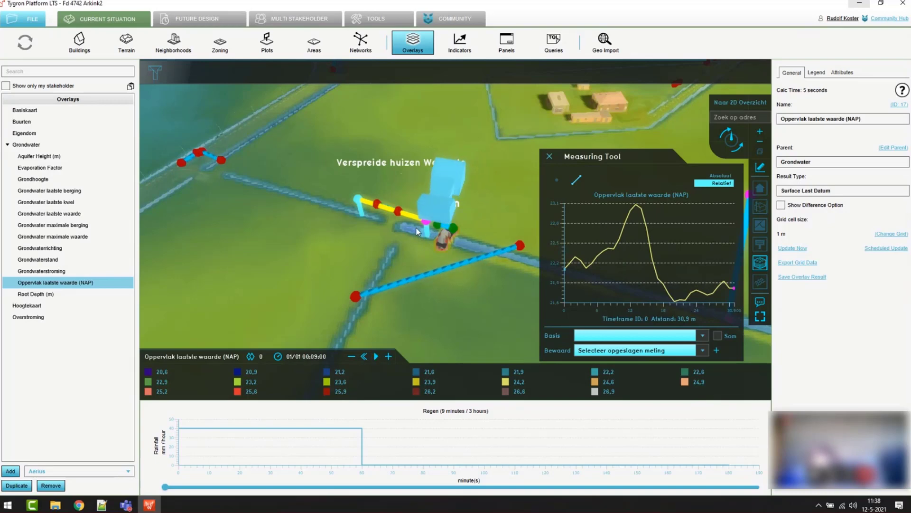
pyautogui.moveTo(417, 229); pyautogui.dragTo(482, 248)
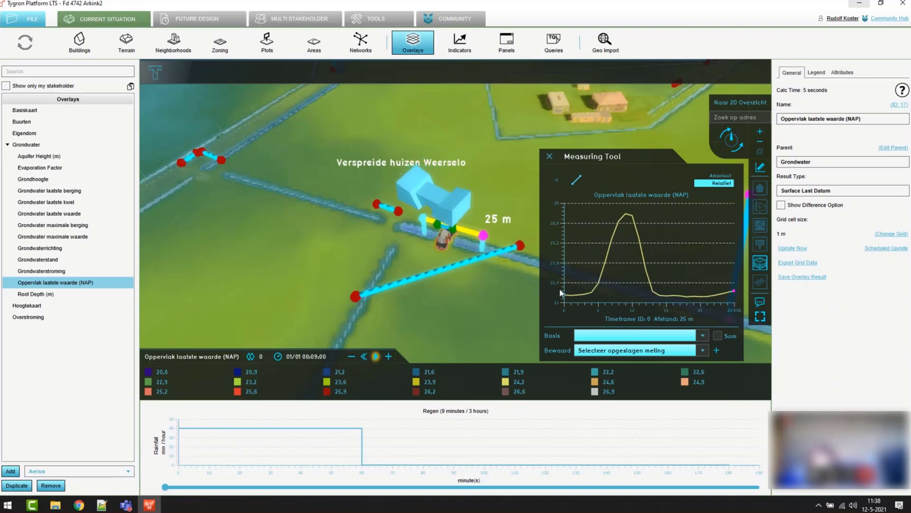
pyautogui.moveTo(407, 228); pyautogui.dragTo(488, 250)
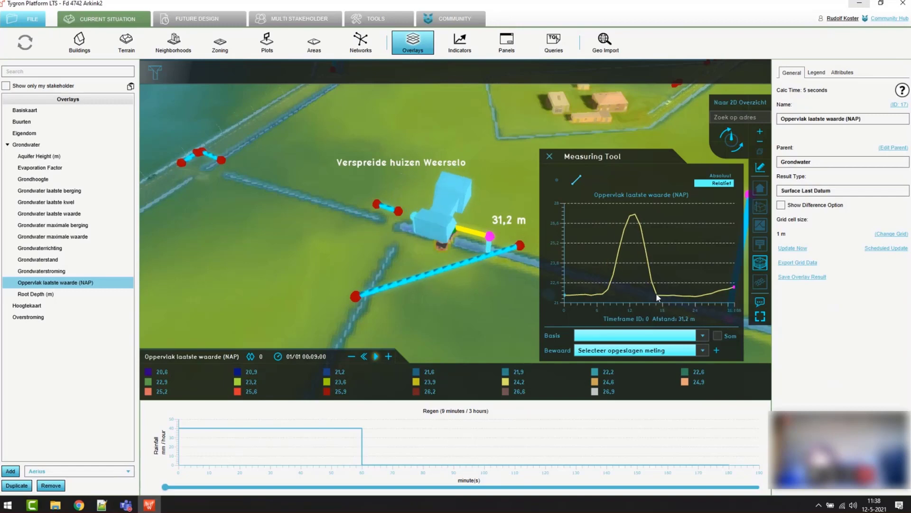
pyautogui.moveTo(393, 259); pyautogui.dragTo(351, 246, button='right')
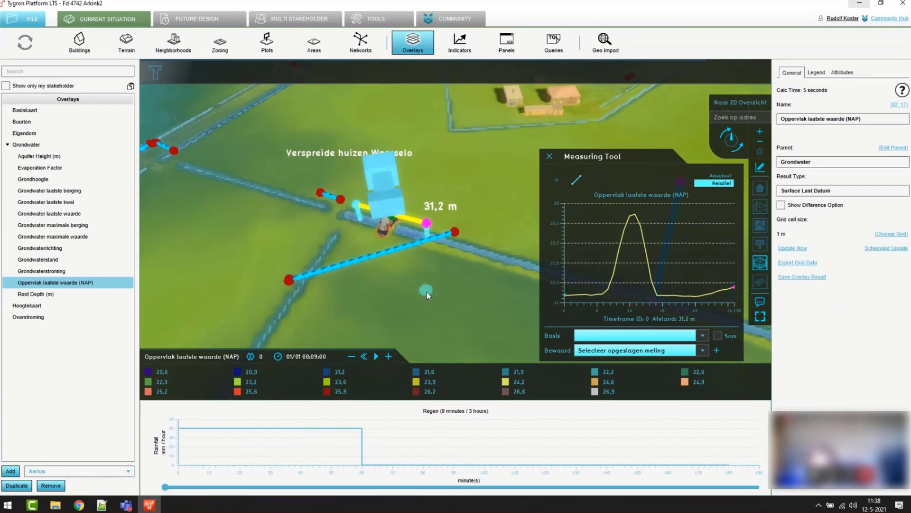
pyautogui.click(376, 356)
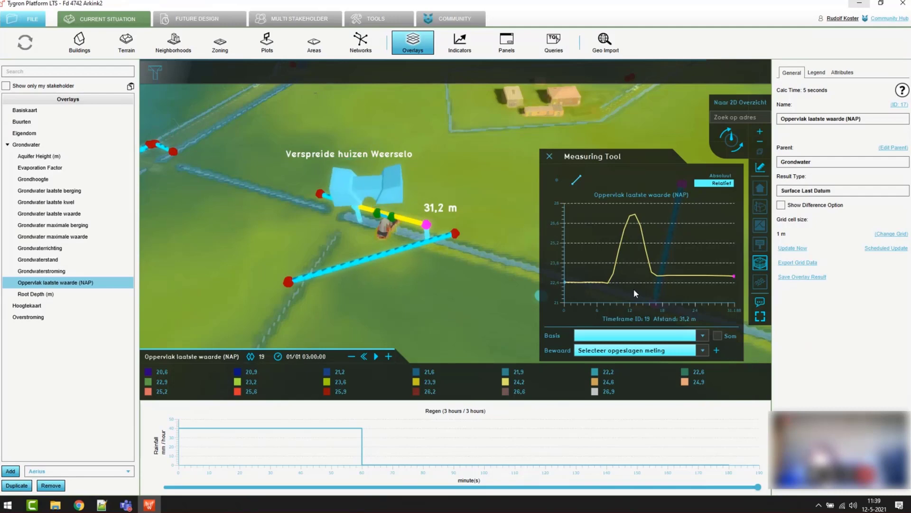
# Select the weir building "stuw" under the measuring line and check its WEIR_HEIGHT attribute.
pyautogui.click(79, 42)
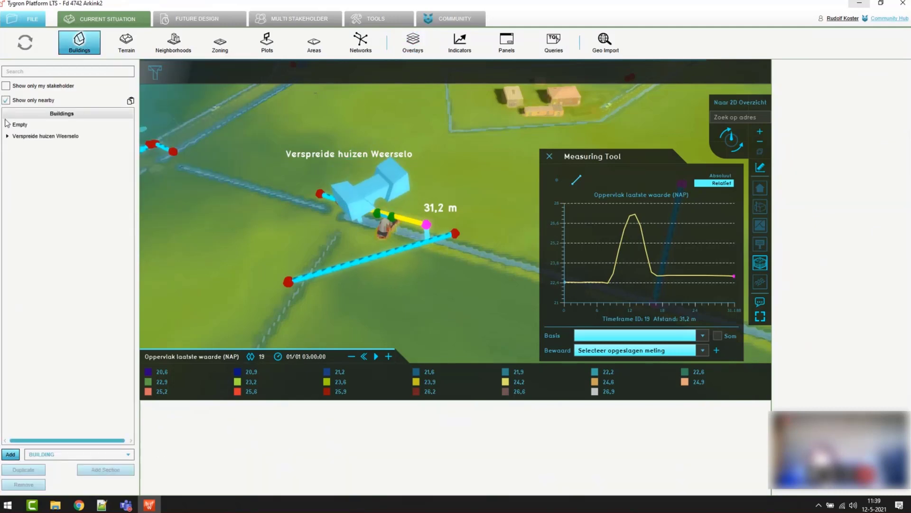
pyautogui.click(447, 252)
pyautogui.click(875, 74)
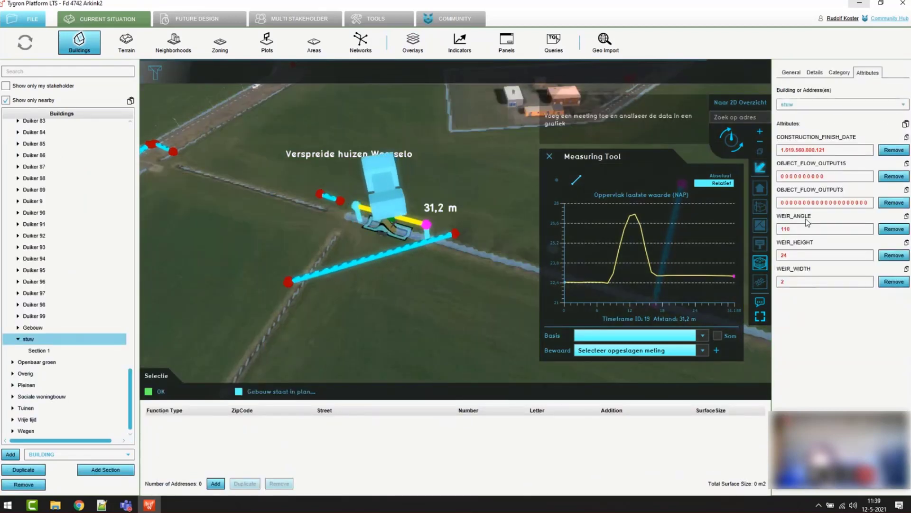
pyautogui.doubleClick(784, 255)
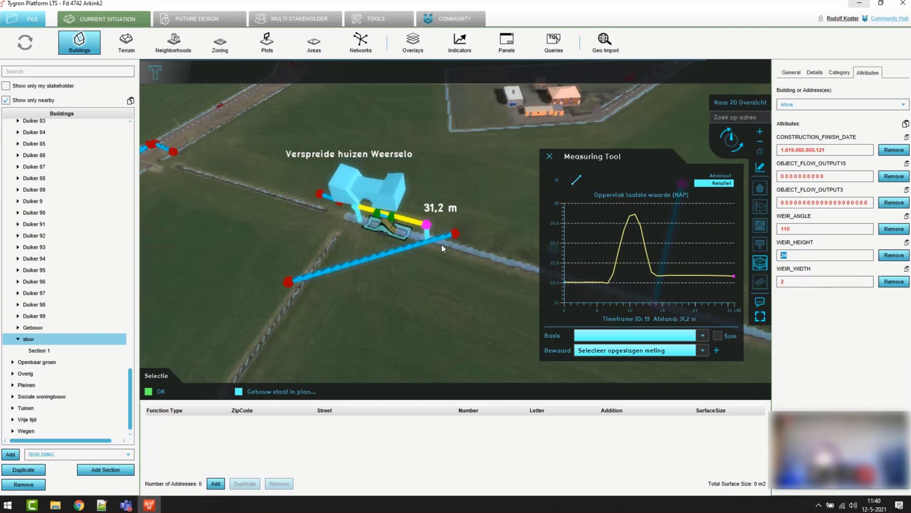
pyautogui.click(475, 275)
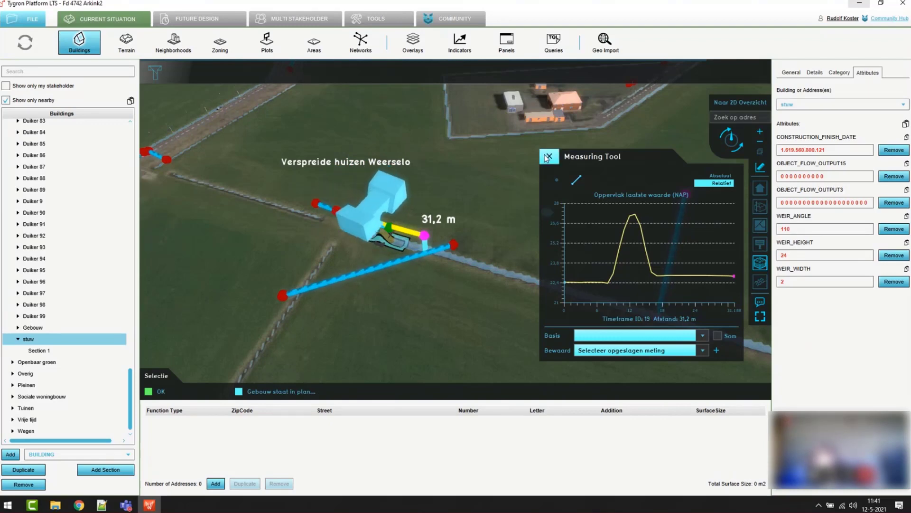
# Examine the weir and the adjoining watercourse up close in the 3D view.
pyautogui.scroll(5, 392, 247)
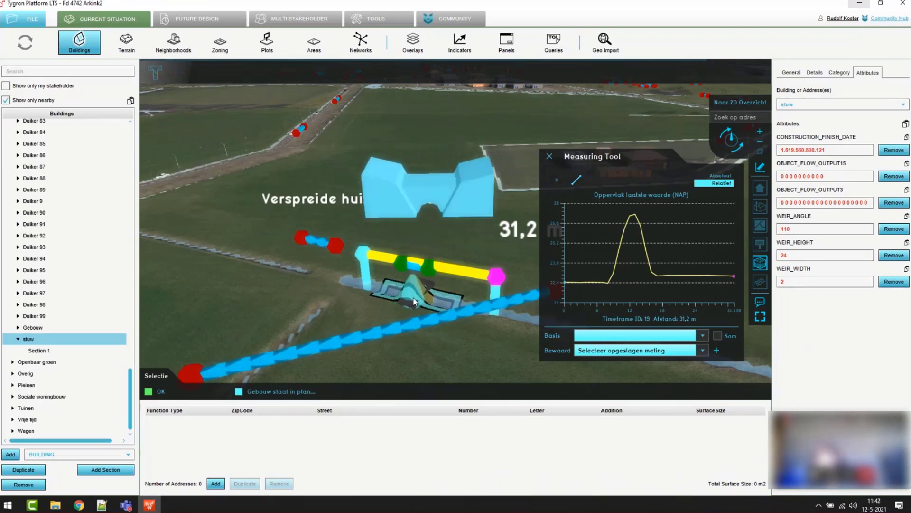
pyautogui.scroll(-1, 384, 306)
pyautogui.scroll(-2, 383, 309)
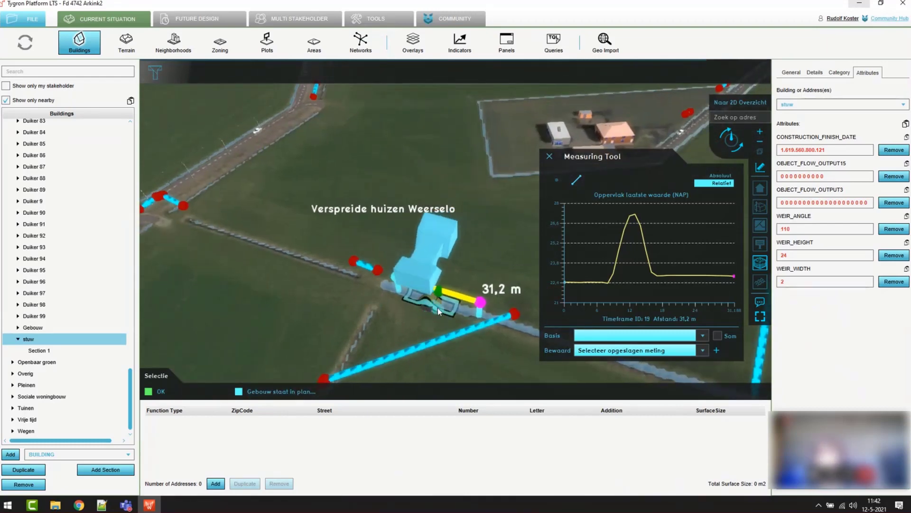
pyautogui.scroll(-1, 430, 292)
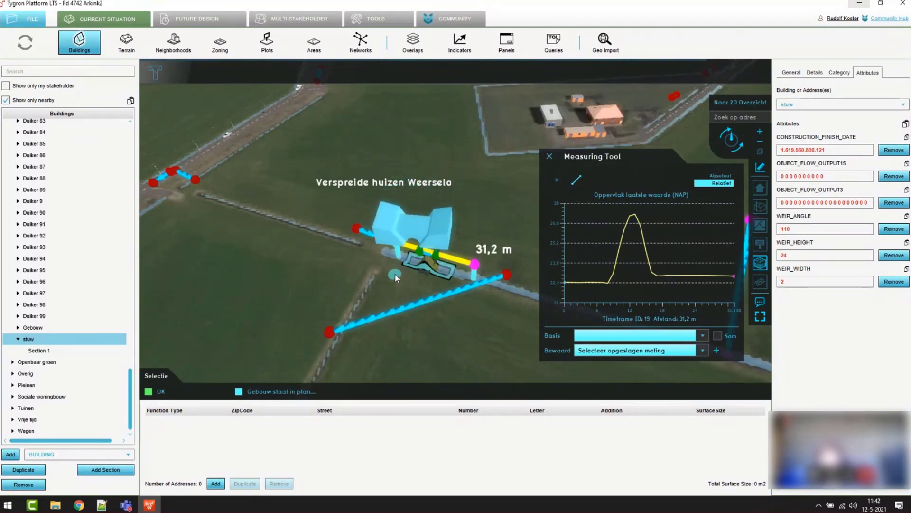
pyautogui.scroll(1, 395, 278)
pyautogui.moveTo(411, 295); pyautogui.dragTo(401, 239, button='middle')
pyautogui.moveTo(401, 239); pyautogui.dragTo(377, 311)
pyautogui.moveTo(430, 251); pyautogui.dragTo(410, 281)
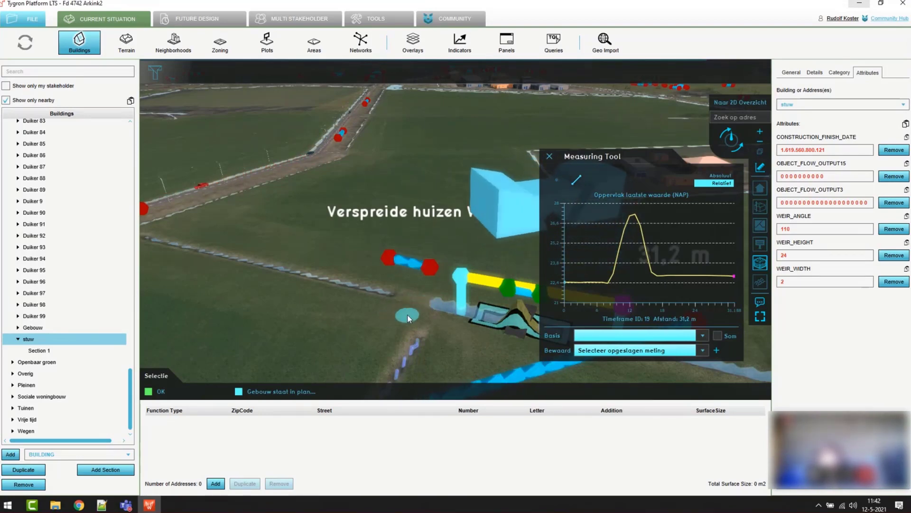
pyautogui.moveTo(437, 323); pyautogui.dragTo(377, 299)
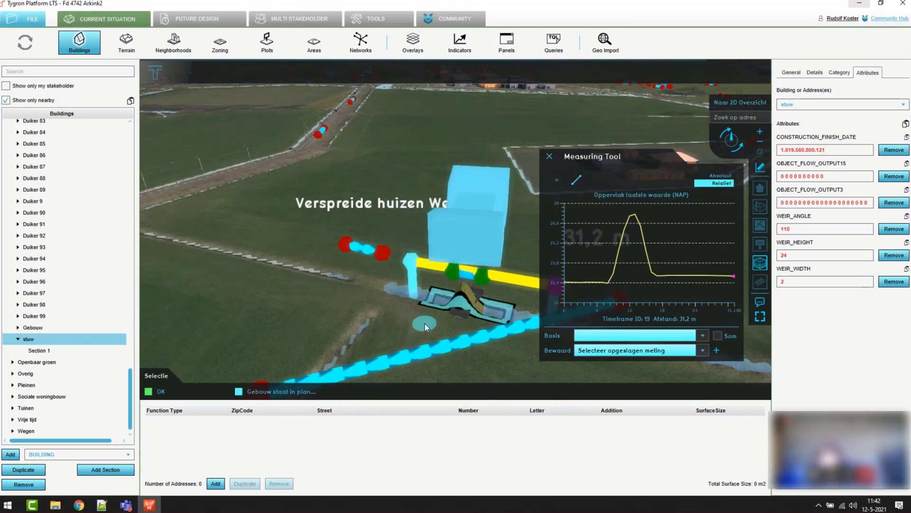
pyautogui.scroll(-3, 425, 326)
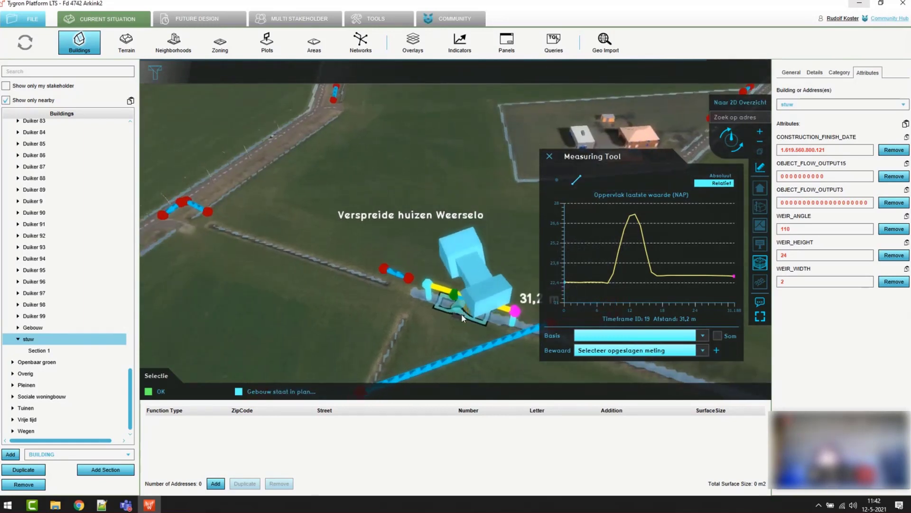
# Examine the second weir farther along the watercourse in the 3D view.
pyautogui.moveTo(463, 320); pyautogui.dragTo(403, 296)
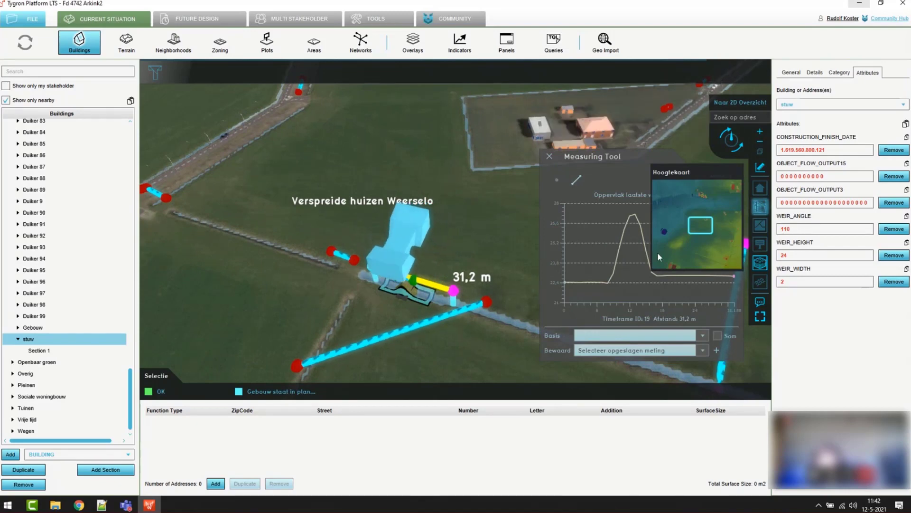
pyautogui.moveTo(513, 341); pyautogui.dragTo(264, 210)
pyautogui.moveTo(460, 321)
pyautogui.mouseDown()
pyautogui.moveTo(266, 269)
pyautogui.moveTo(295, 273)
pyautogui.mouseUp()
pyautogui.moveTo(421, 304); pyautogui.dragTo(365, 281)
pyautogui.moveTo(410, 281); pyautogui.dragTo(470, 237, button='right')
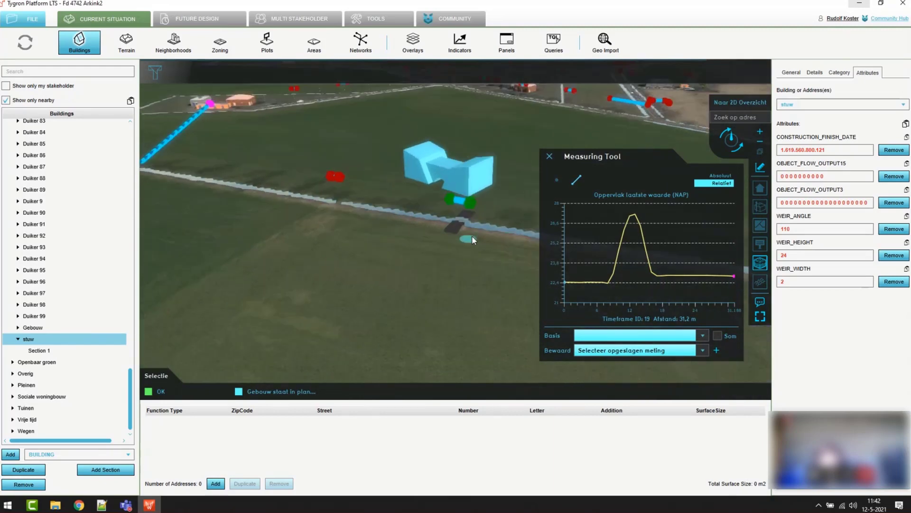
pyautogui.moveTo(470, 236); pyautogui.dragTo(398, 302)
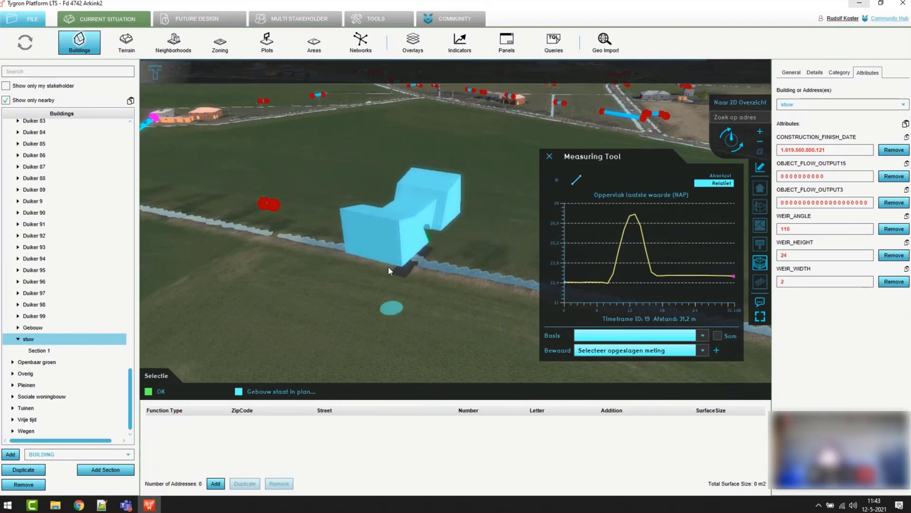
# Select the second weir building "Gebouw" and inspect it and its weir attributes from several angles.
pyautogui.moveTo(367, 279); pyautogui.dragTo(352, 326)
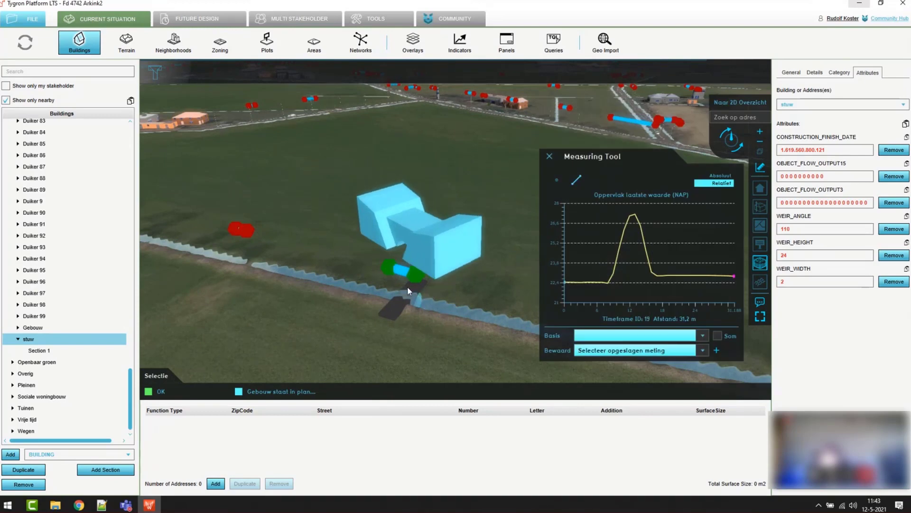
pyautogui.click(402, 271)
pyautogui.moveTo(402, 272); pyautogui.dragTo(426, 325, button='right')
pyautogui.moveTo(427, 326); pyautogui.dragTo(476, 244)
pyautogui.moveTo(476, 244); pyautogui.dragTo(442, 214, button='right')
pyautogui.moveTo(442, 215); pyautogui.dragTo(388, 307)
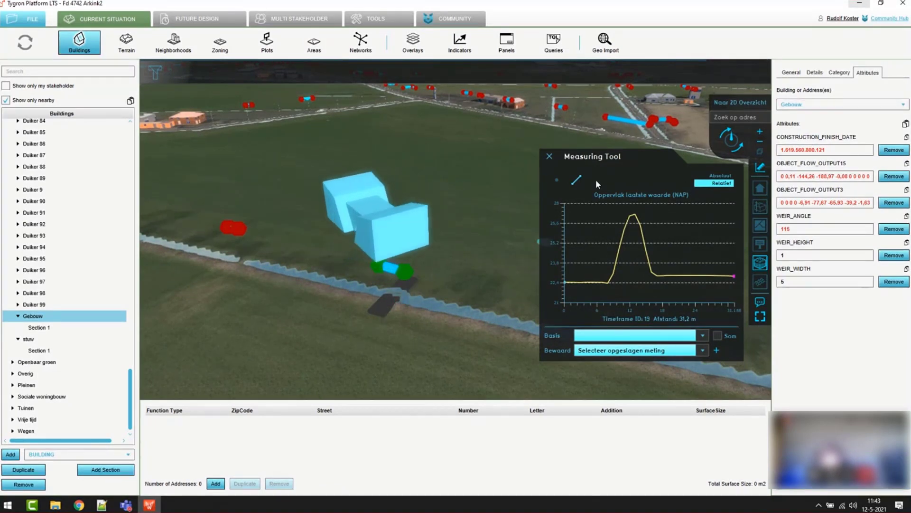
# Measure along a new line of about 39 m across the weir and switch the map overlay to Grondhoogte.
pyautogui.click(576, 180)
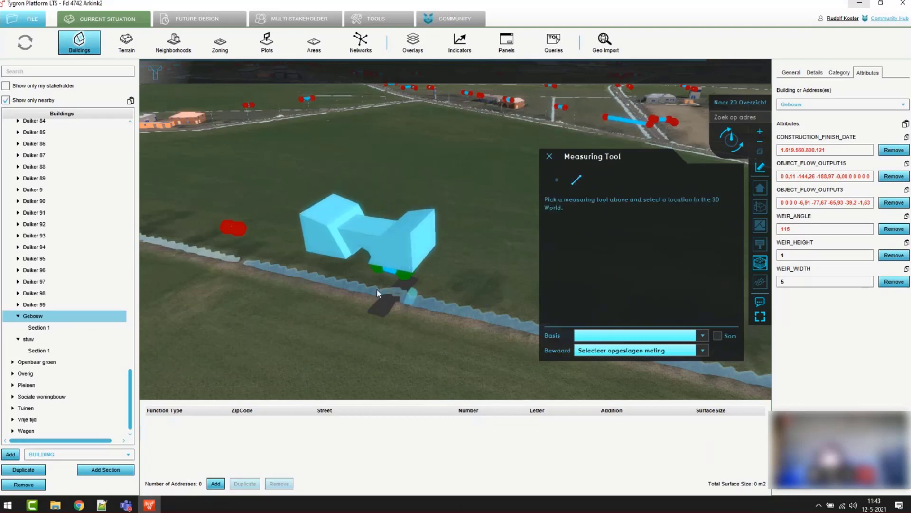
pyautogui.click(469, 317)
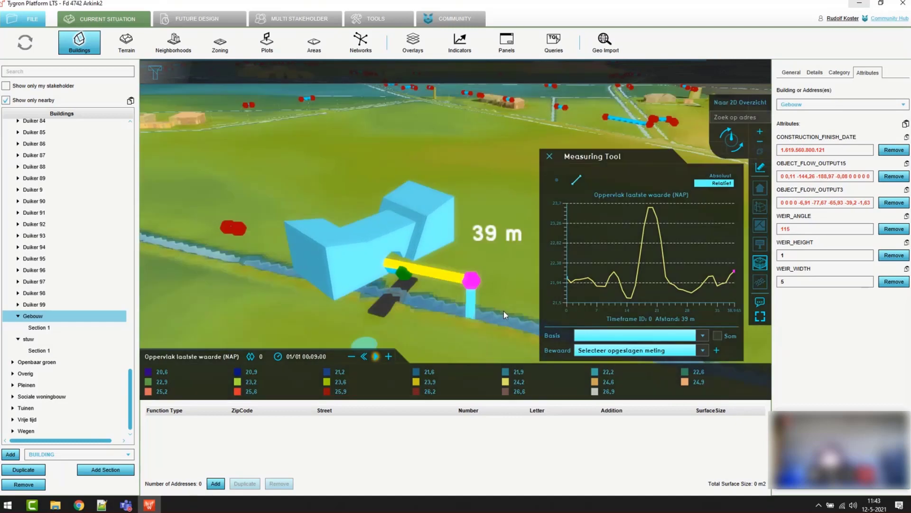
pyautogui.scroll(-5, 549, 295)
pyautogui.moveTo(756, 264)
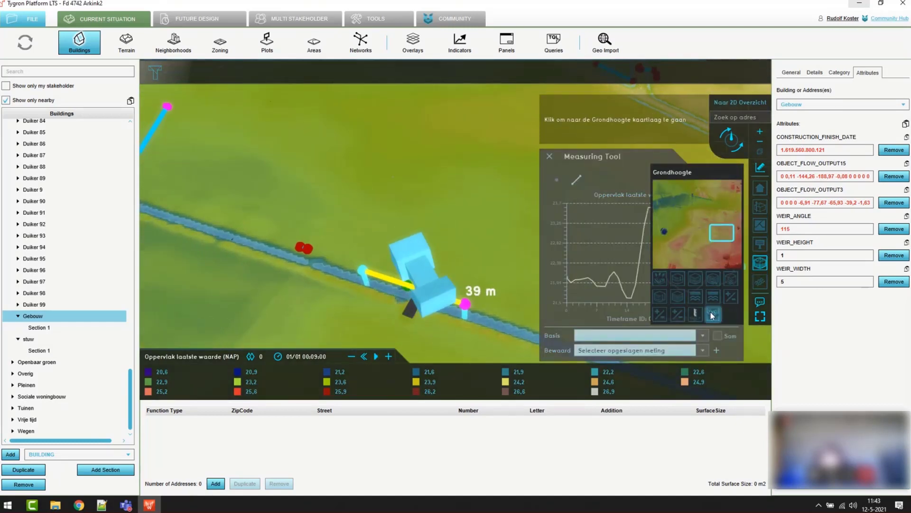
pyautogui.click(713, 315)
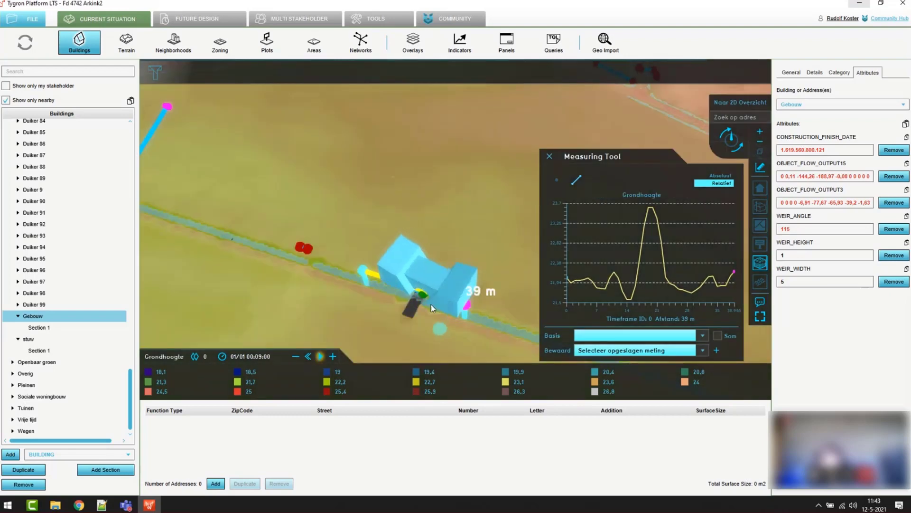
pyautogui.moveTo(431, 304); pyautogui.dragTo(458, 270, button='middle')
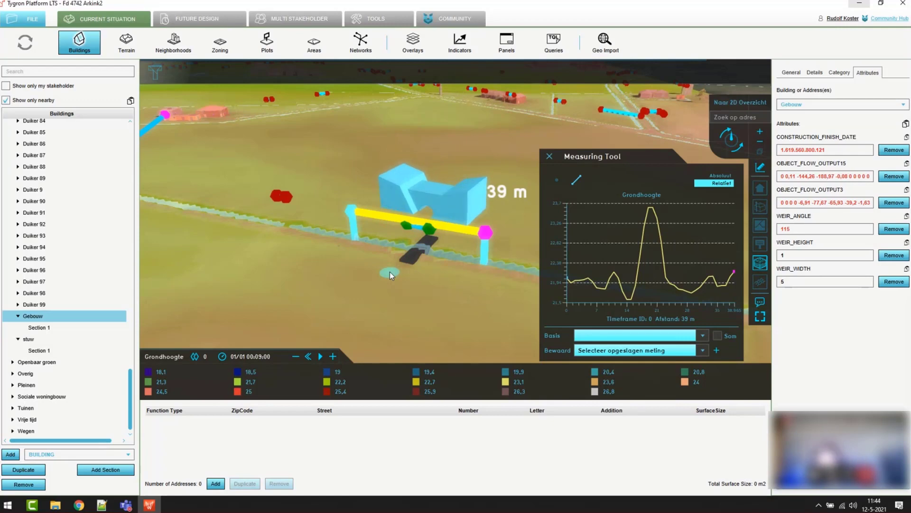
# Examine the watercourse between the two weirs on the Grondhoogte overlay and close the Measuring Tool.
pyautogui.scroll(-3, 396, 270)
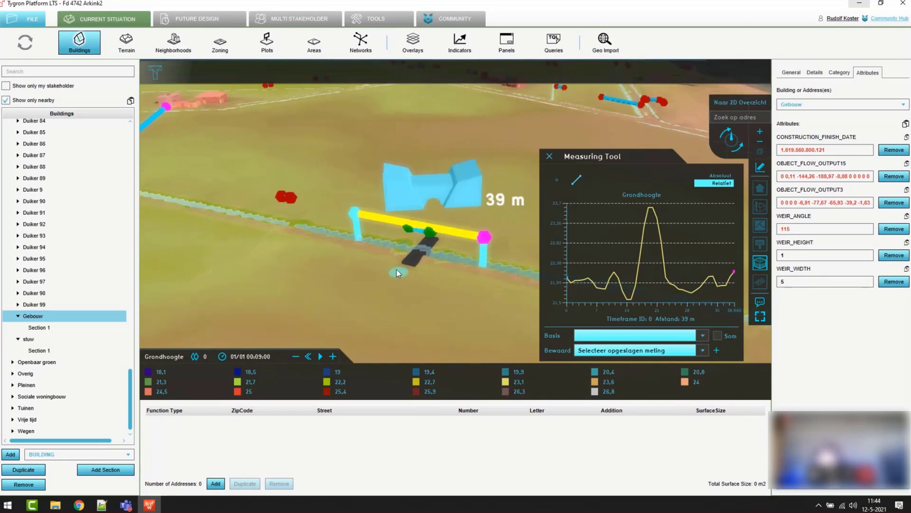
pyautogui.scroll(-1, 397, 269)
pyautogui.scroll(-3, 397, 269)
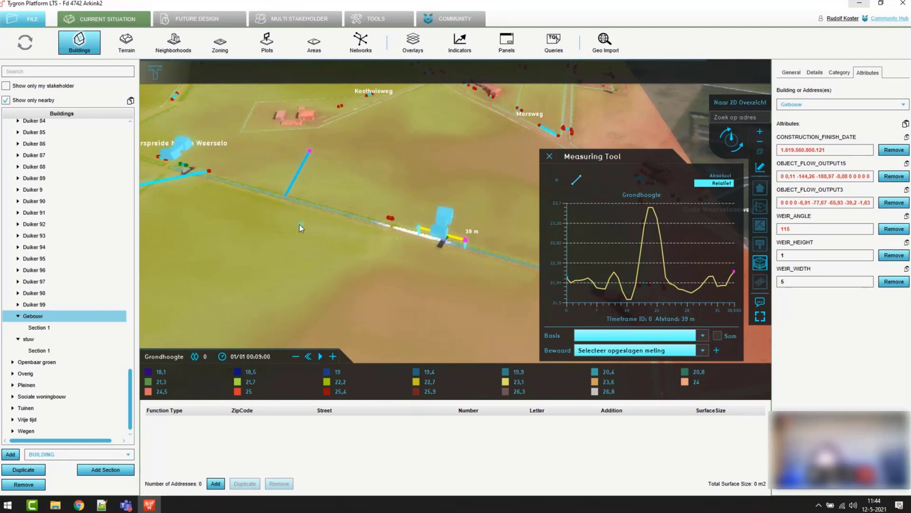
pyautogui.moveTo(300, 224); pyautogui.dragTo(433, 266)
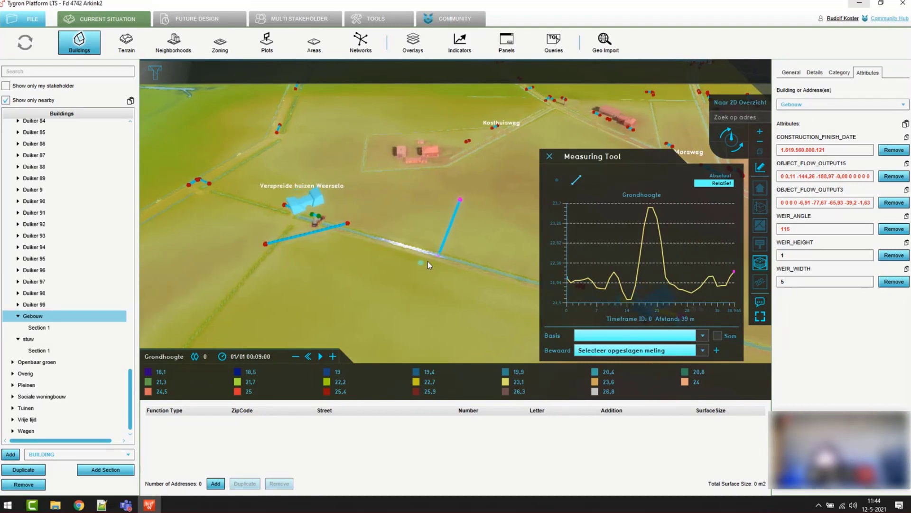
pyautogui.scroll(3, 442, 259)
pyautogui.scroll(1, 401, 232)
pyautogui.moveTo(397, 229); pyautogui.dragTo(332, 234)
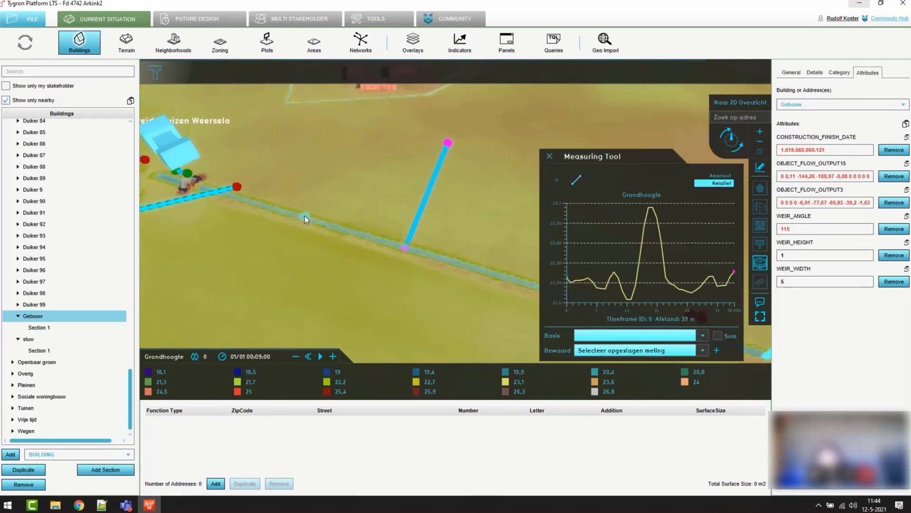
pyautogui.moveTo(330, 246); pyautogui.dragTo(358, 259)
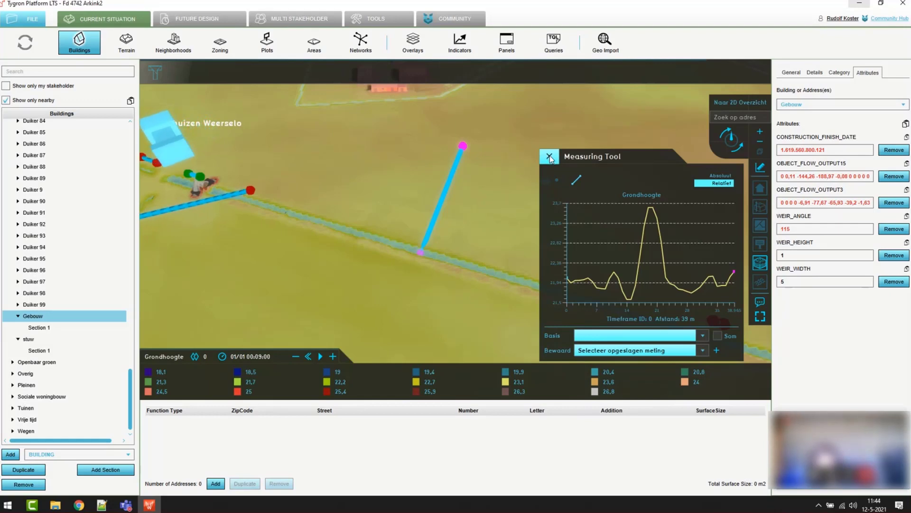
pyautogui.click(550, 157)
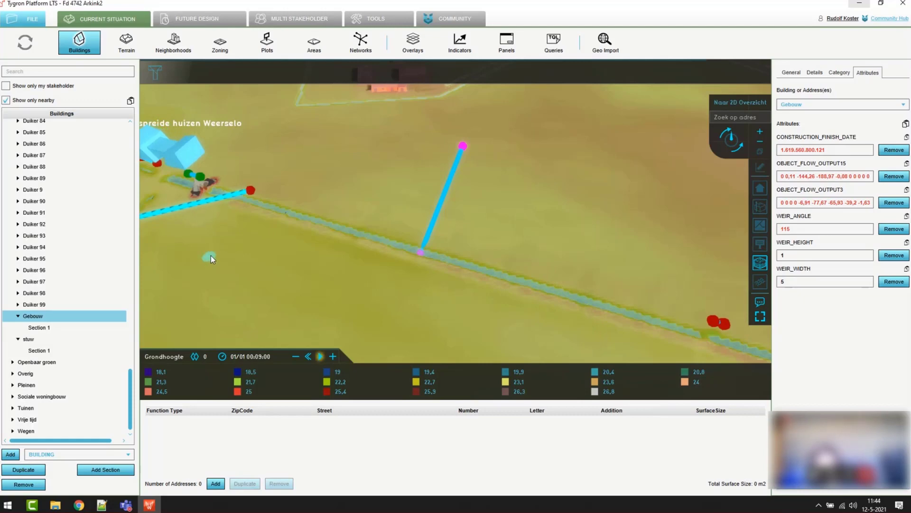
pyautogui.moveTo(207, 258); pyautogui.dragTo(433, 294)
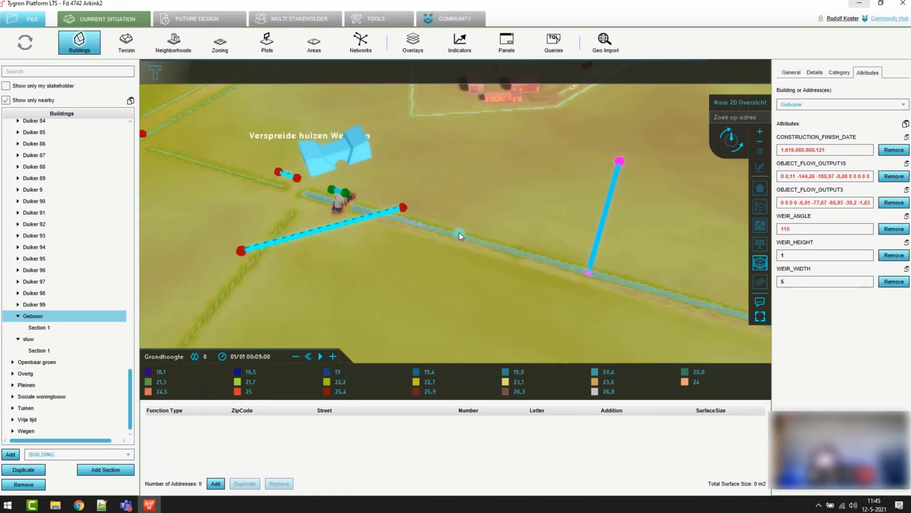
pyautogui.moveTo(460, 232); pyautogui.dragTo(519, 266)
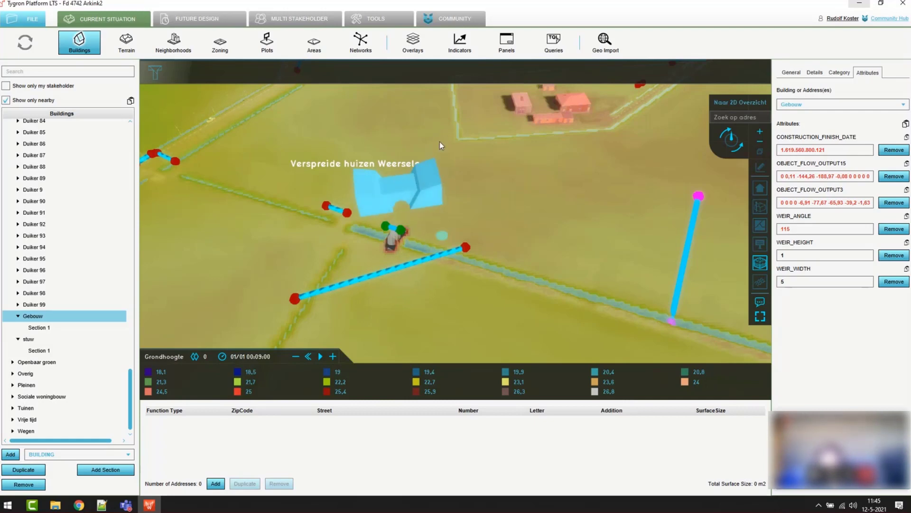
# Show the project's overlays, expand Grondwater and display its child overlay Oppervlak laatste waarde (NAP).
pyautogui.click(413, 40)
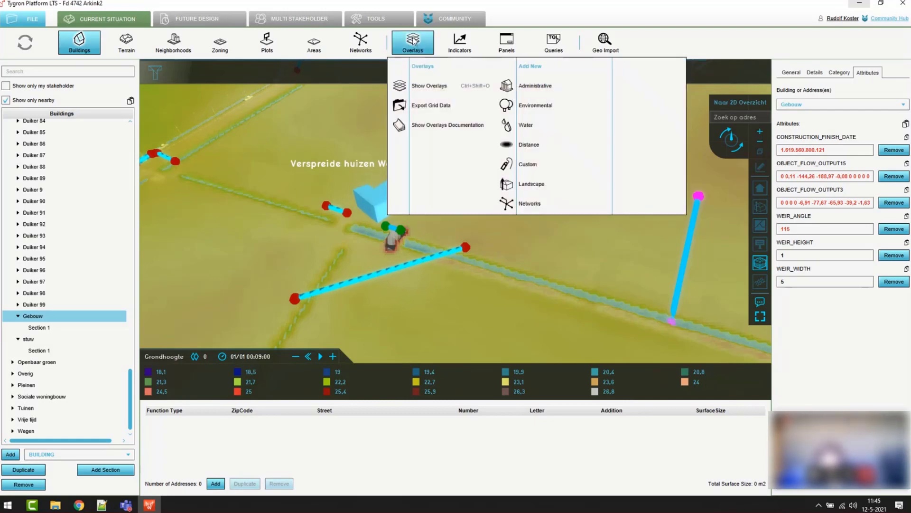
pyautogui.click(413, 41)
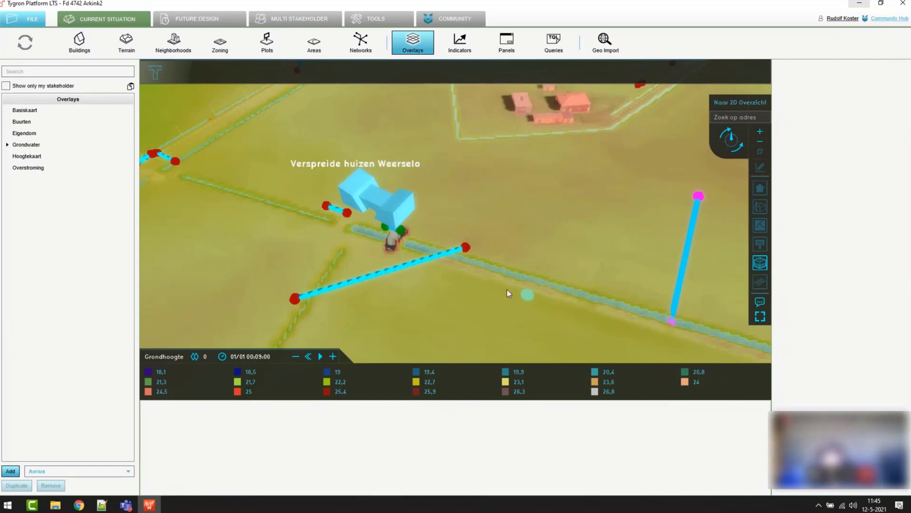
pyautogui.moveTo(543, 249); pyautogui.dragTo(454, 241)
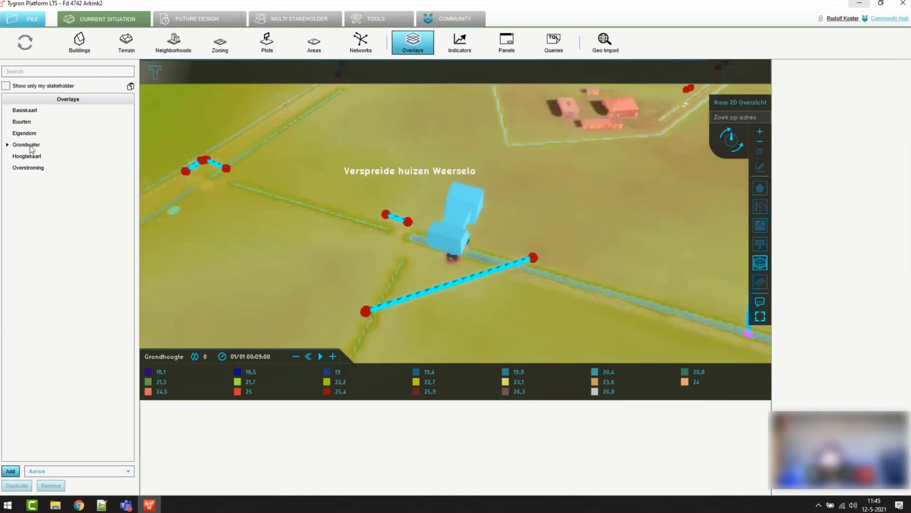
pyautogui.click(48, 144)
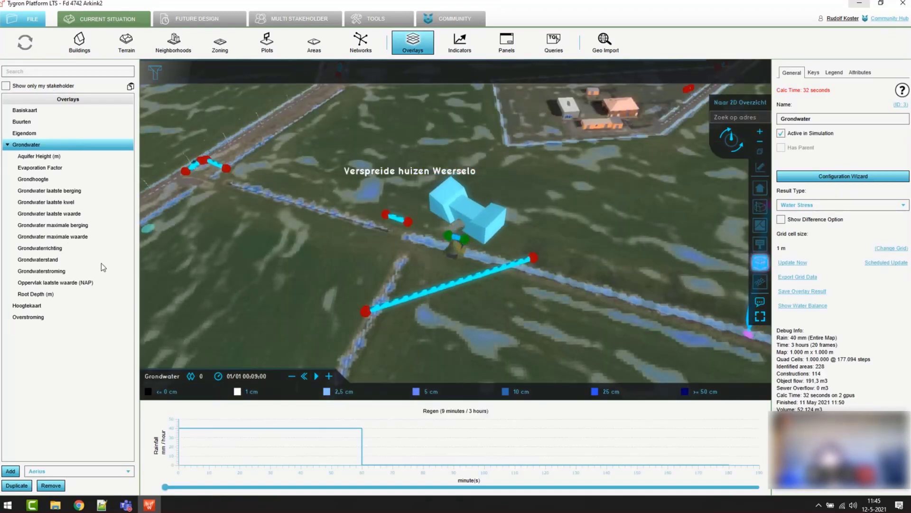
pyautogui.click(74, 283)
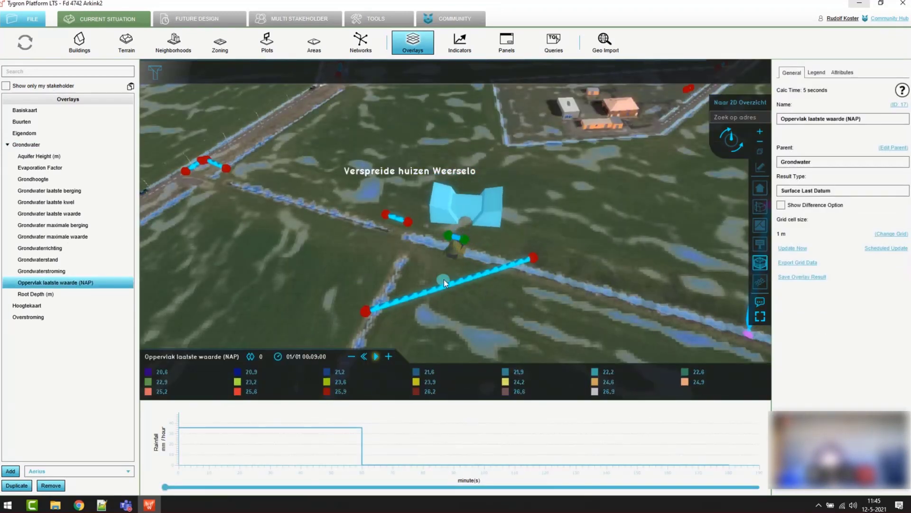
pyautogui.moveTo(657, 293); pyautogui.dragTo(615, 272)
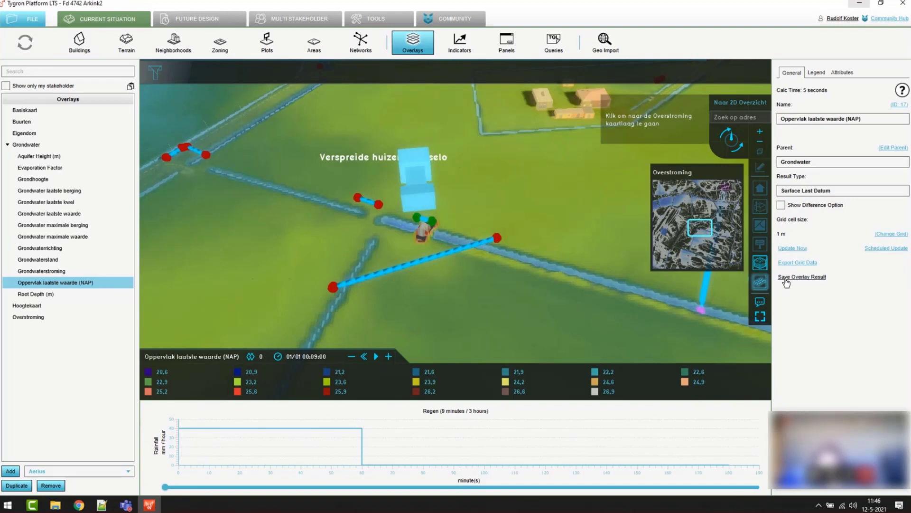
# Save the overlay result of Oppervlak laatste waarde (NAP) and display the saved copy.
pyautogui.click(807, 278)
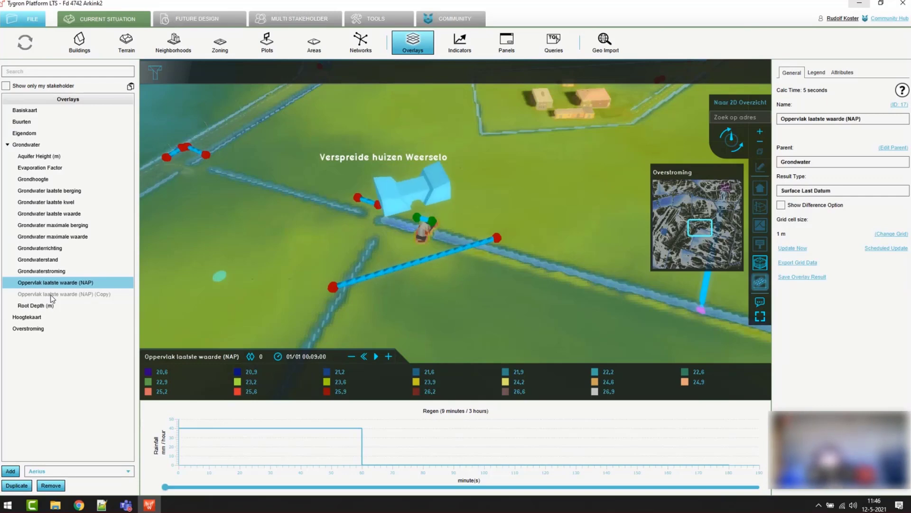
pyautogui.click(34, 295)
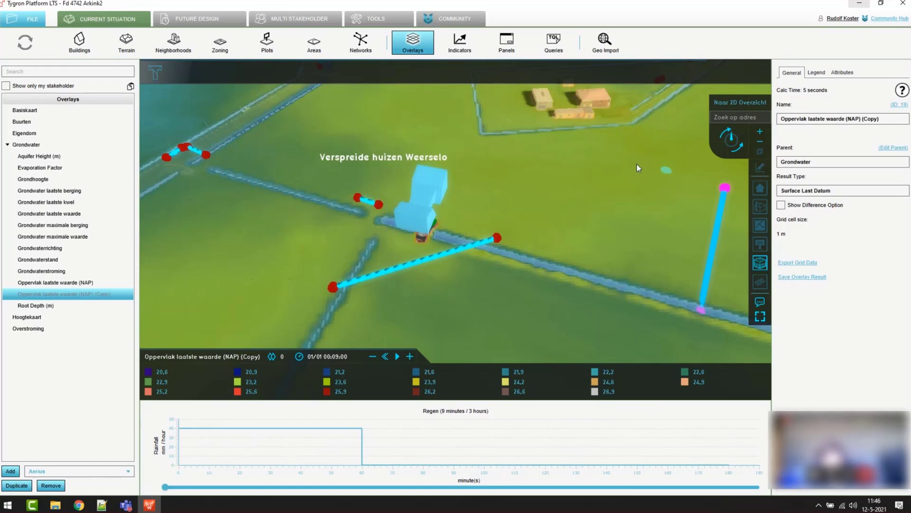
pyautogui.moveTo(468, 187); pyautogui.dragTo(401, 169)
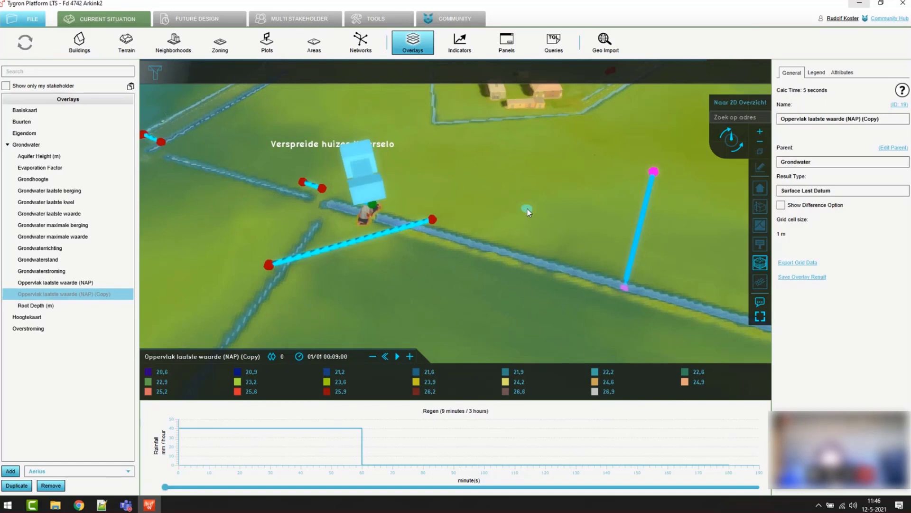
# Compare the Grondwater overlay, Oppervlak laatste waarde (NAP) and its saved copy by displaying them in turn.
pyautogui.click(28, 145)
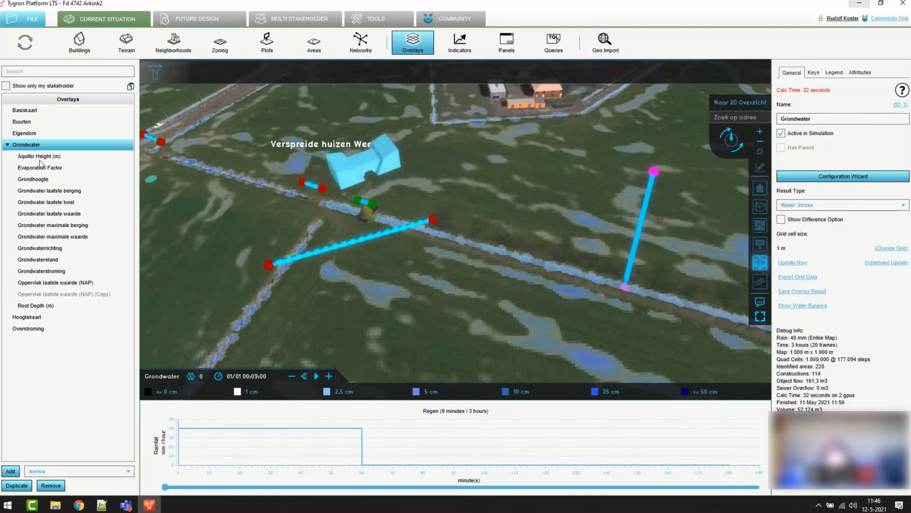
pyautogui.click(56, 283)
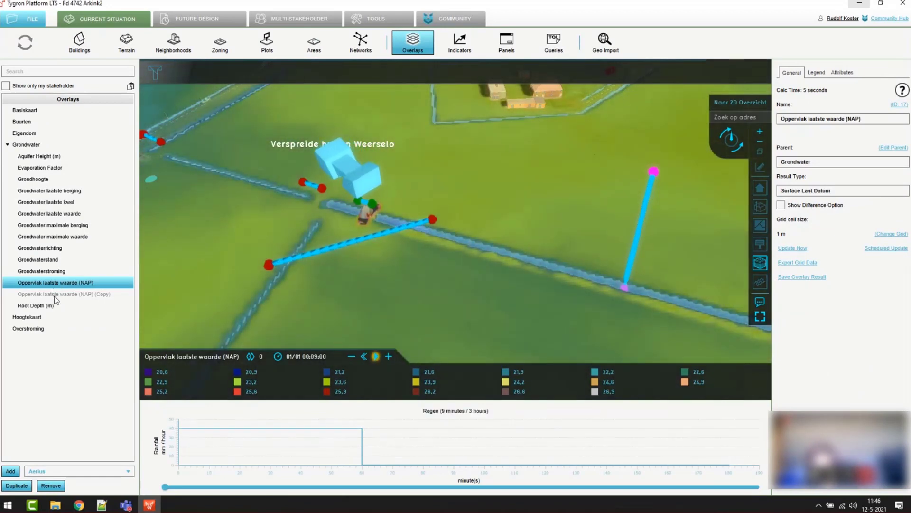
pyautogui.click(55, 296)
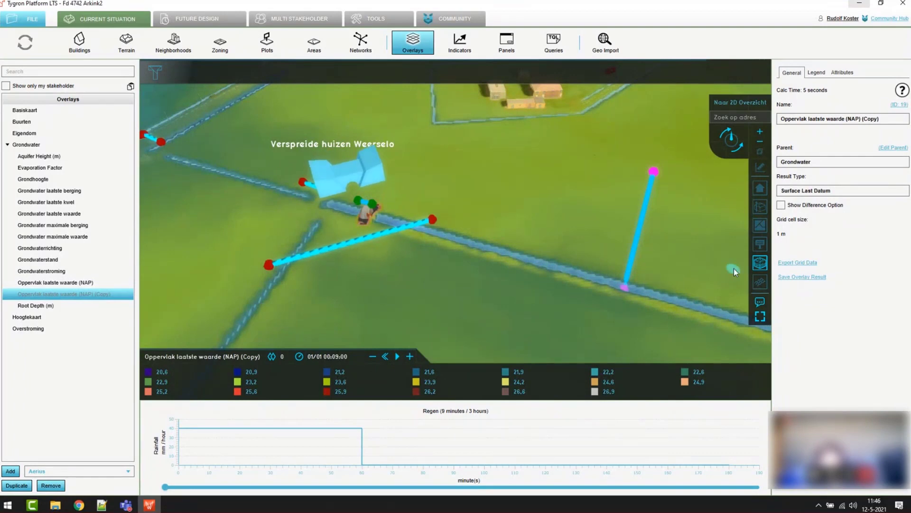
# Measure the saved copy at a point in the watercourse beside the weir, with Oppervlak laatste waarde (NAP) as Basis.
pyautogui.click(760, 167)
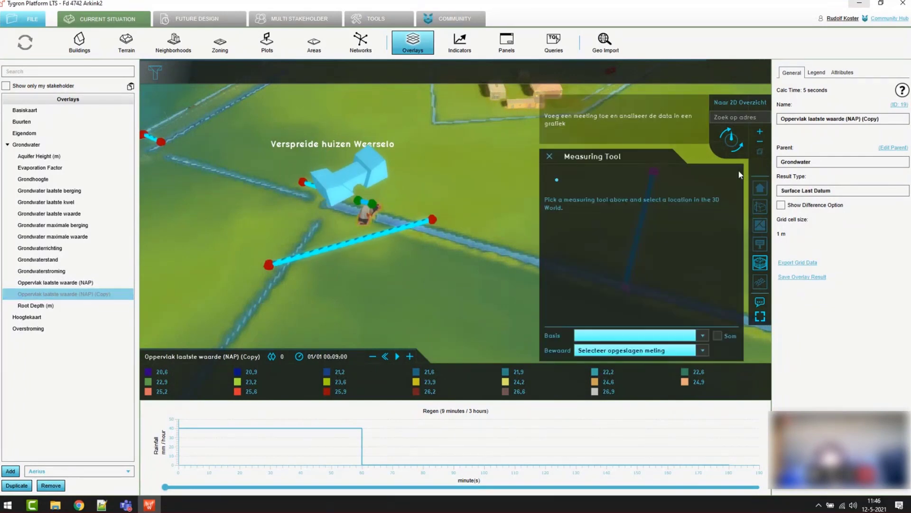
pyautogui.click(437, 233)
pyautogui.click(703, 335)
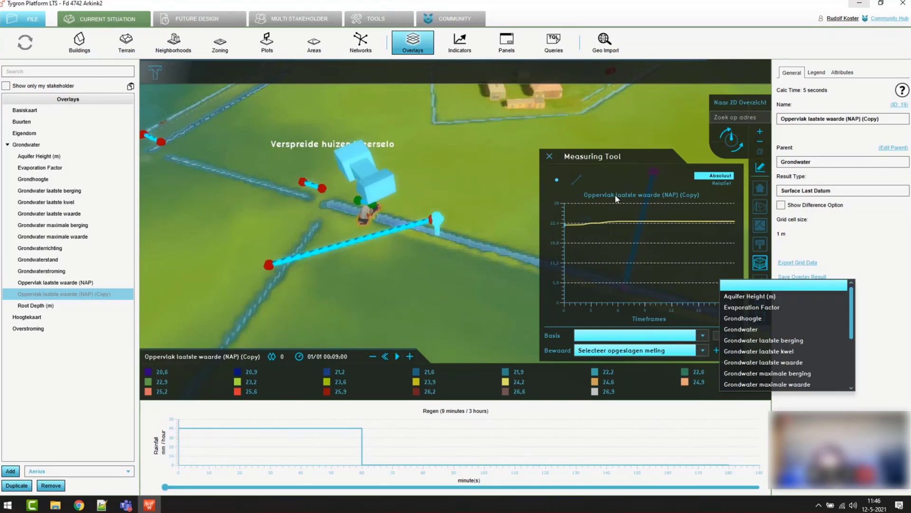
pyautogui.scroll(-3, 760, 338)
pyautogui.click(766, 352)
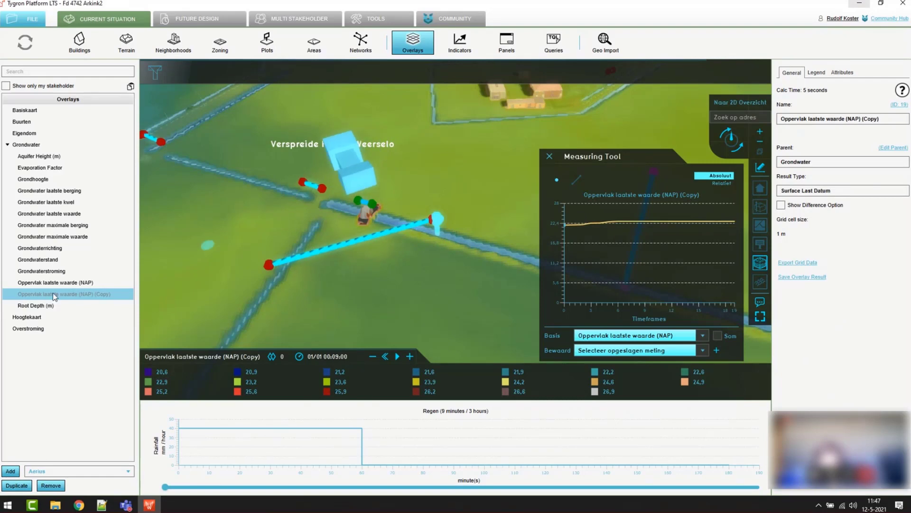
# Compare the point measurement against Grondwaterstroming and Hoogtekaart as Basis, and close the Measuring Tool.
pyautogui.click(650, 350)
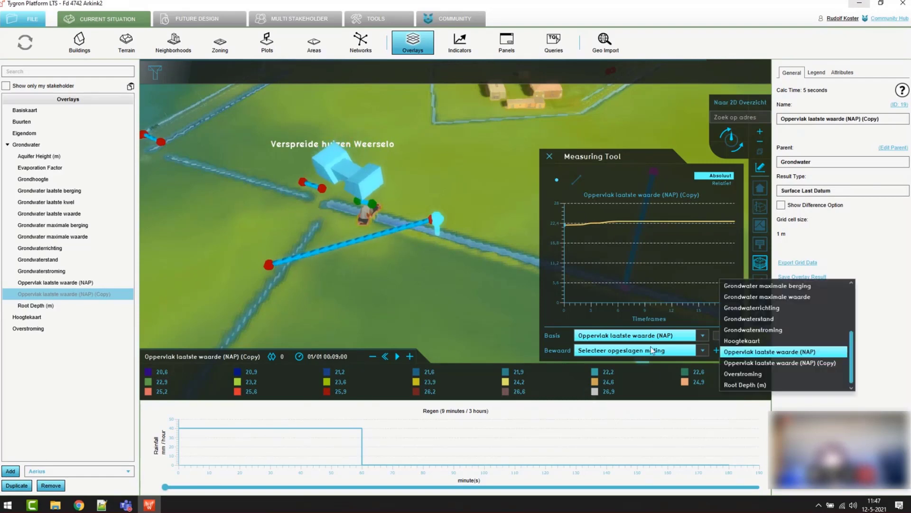
pyautogui.click(768, 332)
pyautogui.click(694, 350)
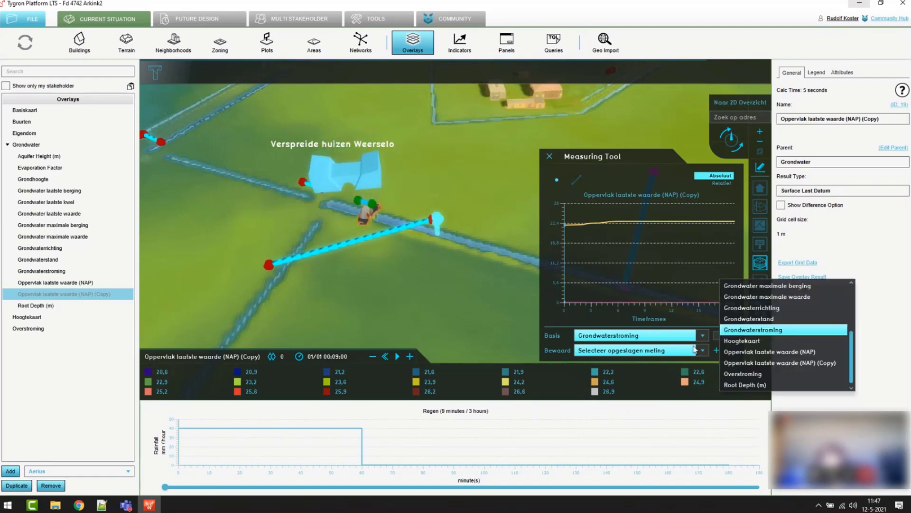
pyautogui.click(759, 342)
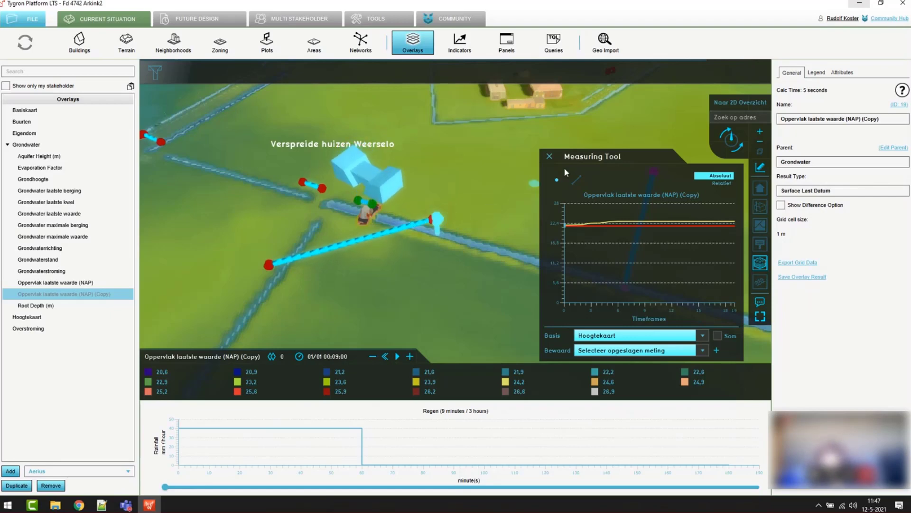
pyautogui.click(549, 156)
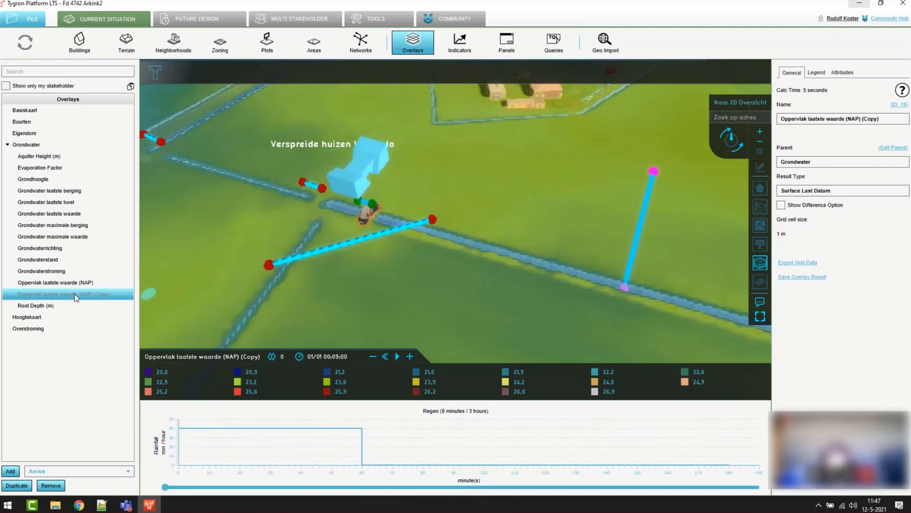
# Try to remove the saved copy of the Oppervlak laatste waarde (NAP) overlay.
pyautogui.click(63, 486)
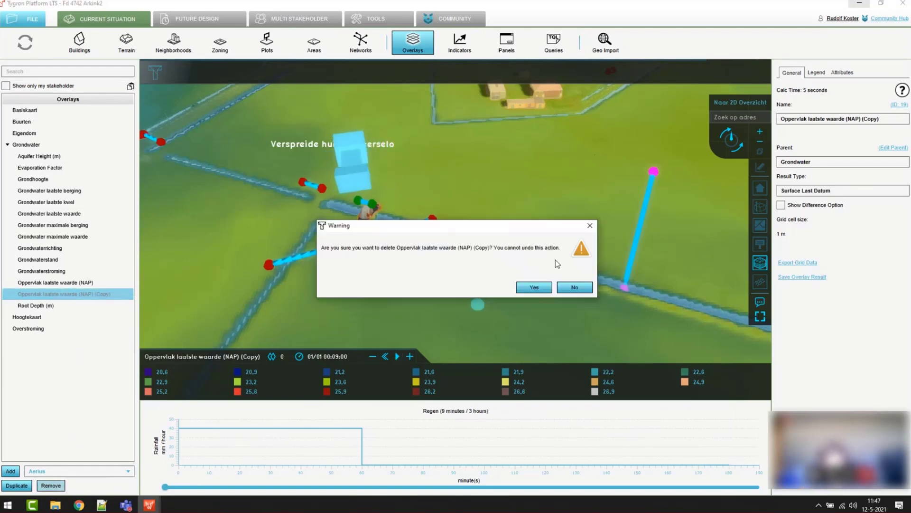
pyautogui.click(536, 288)
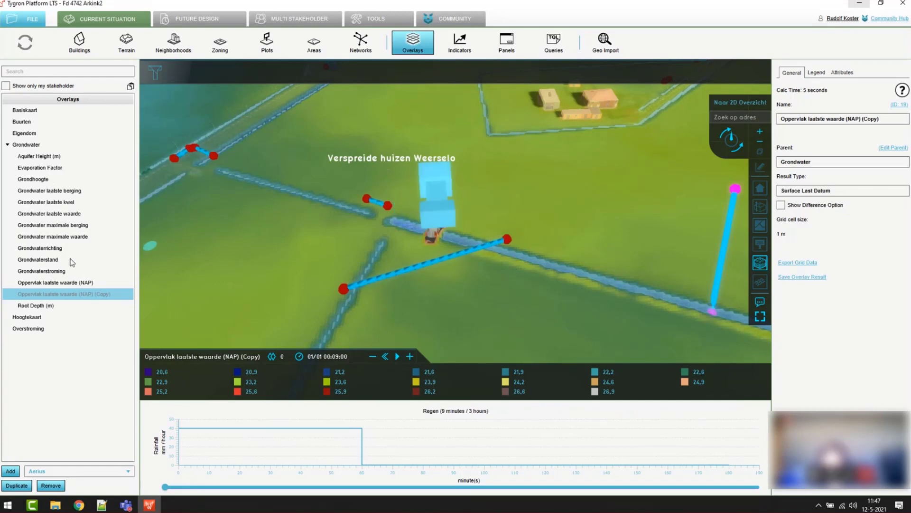
# Measure the saved Oppervlak laatste waarde (NAP) copy at a point in the watercourse beside the weir, showing the graph as Relatief.
pyautogui.moveTo(703, 232); pyautogui.dragTo(661, 211)
pyautogui.click(760, 167)
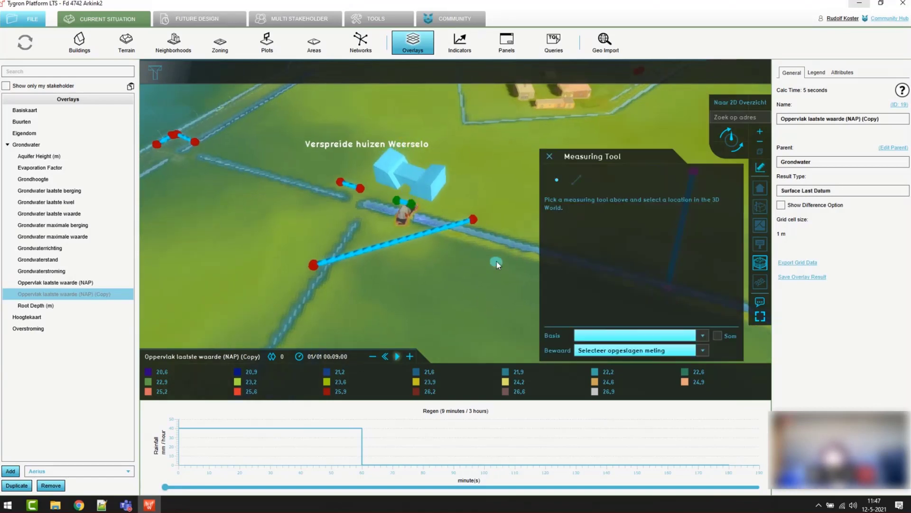
pyautogui.click(477, 232)
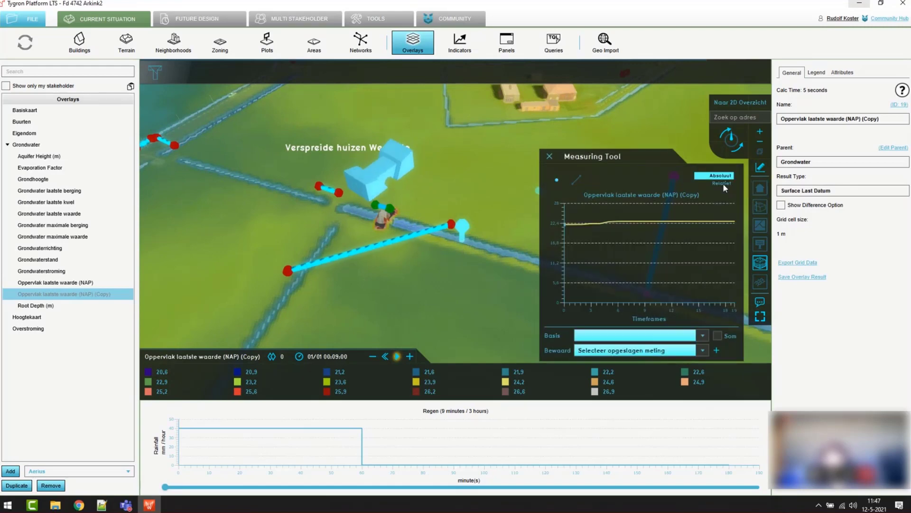
pyautogui.click(722, 183)
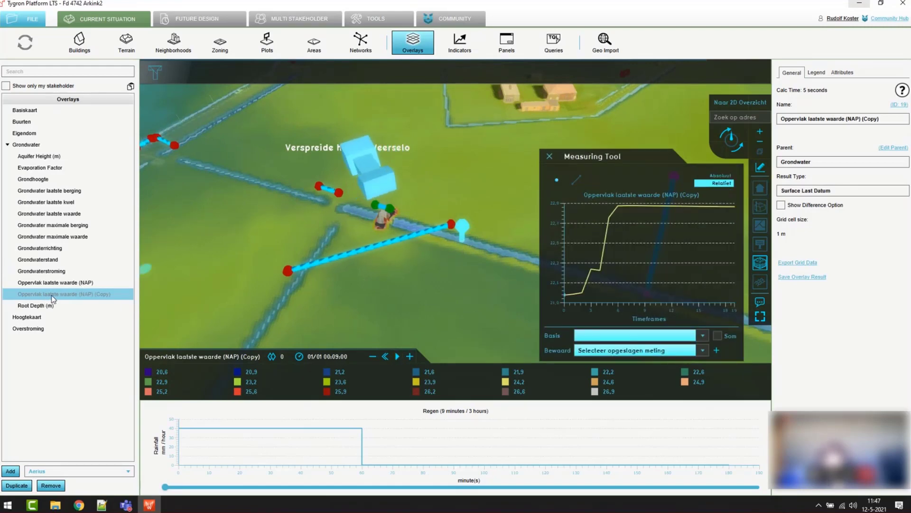
# Compare the point measurement against Grondhoogte as Basis and close the Measuring Tool.
pyautogui.click(676, 340)
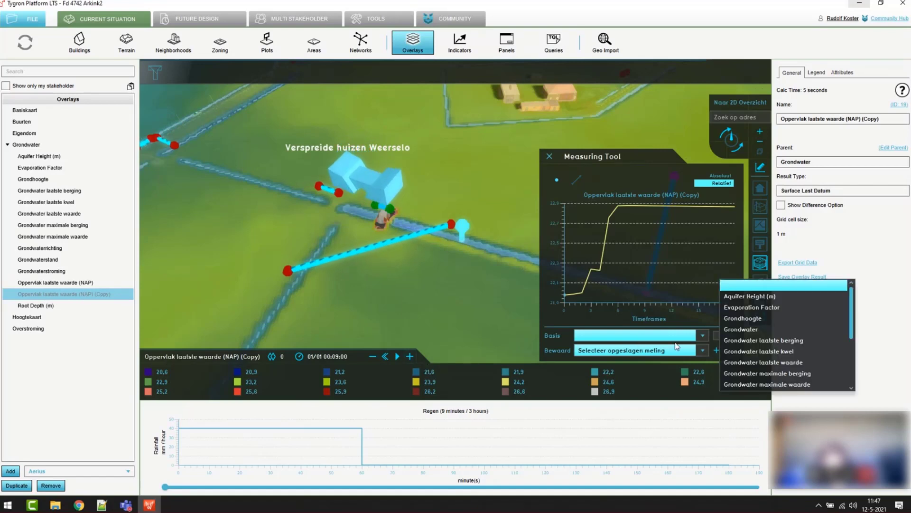
pyautogui.scroll(-1, 778, 315)
pyautogui.scroll(1, 762, 316)
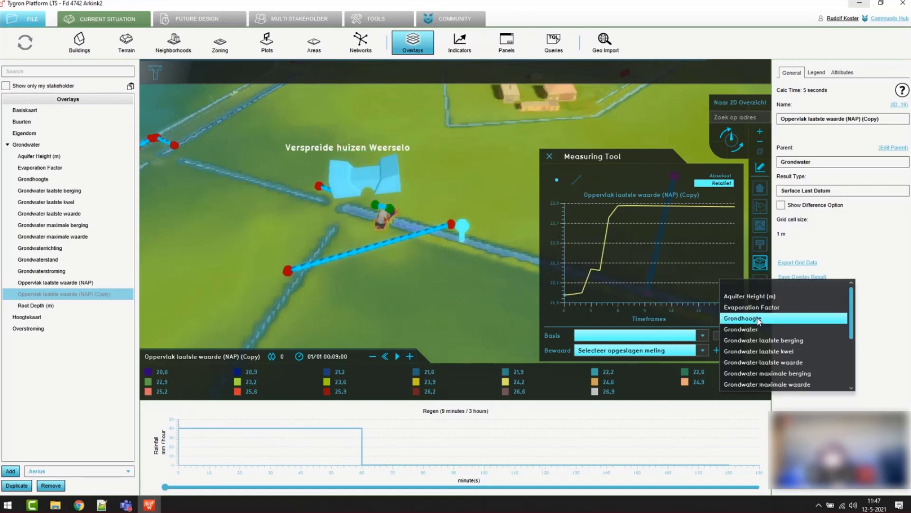
pyautogui.click(758, 318)
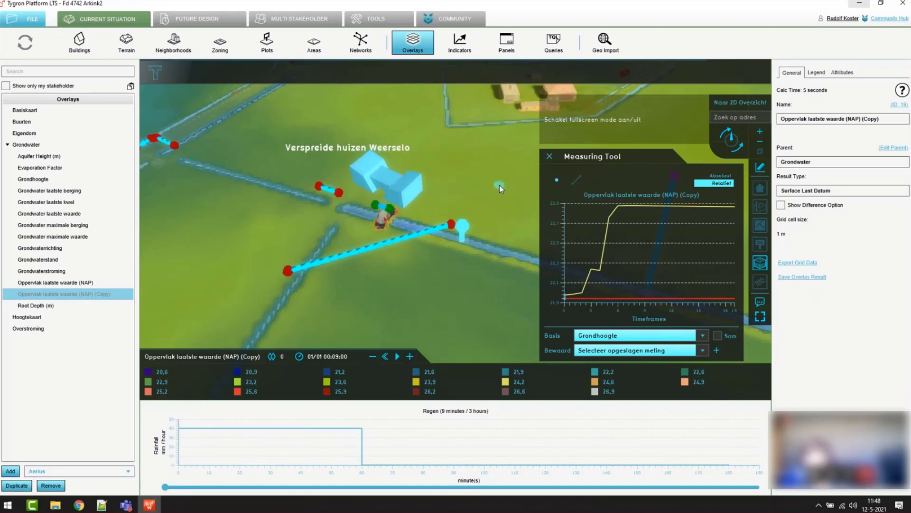
pyautogui.click(550, 157)
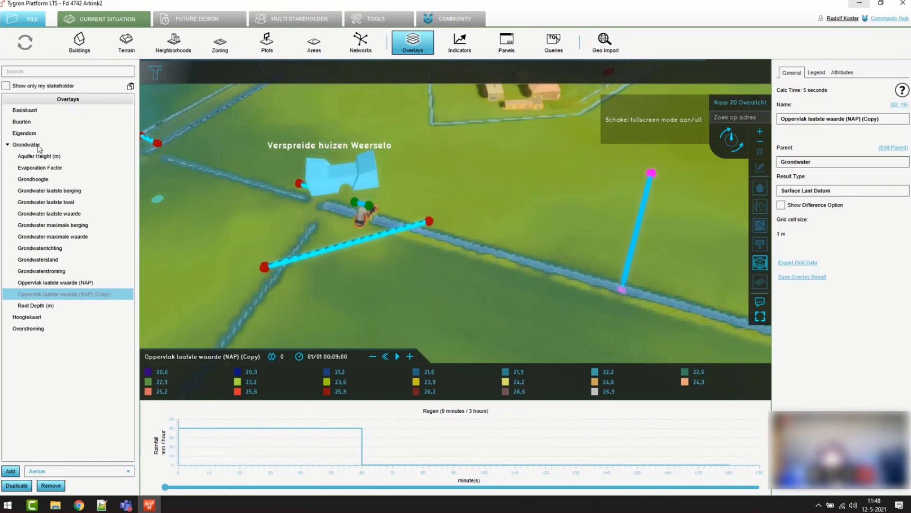
# Display the Grondwater overlay, and look briefly at the future design before returning to the current situation.
pyautogui.click(38, 147)
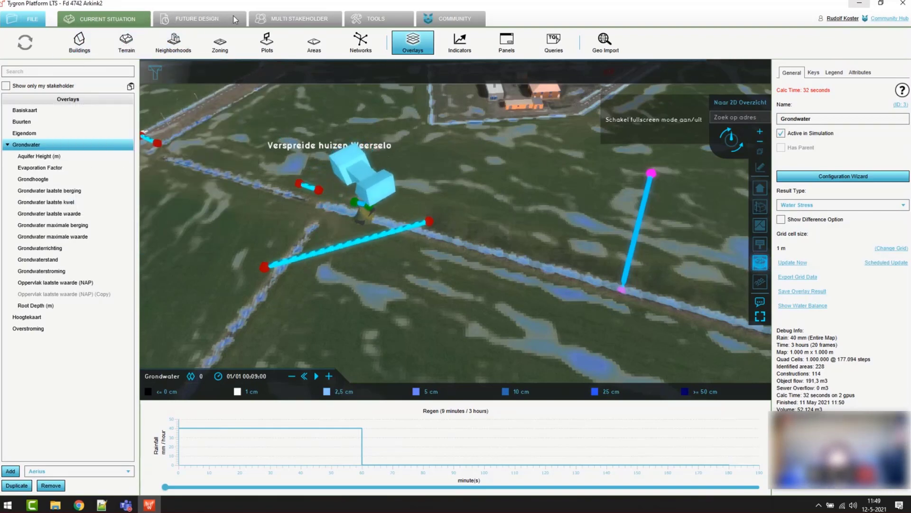
pyautogui.click(196, 22)
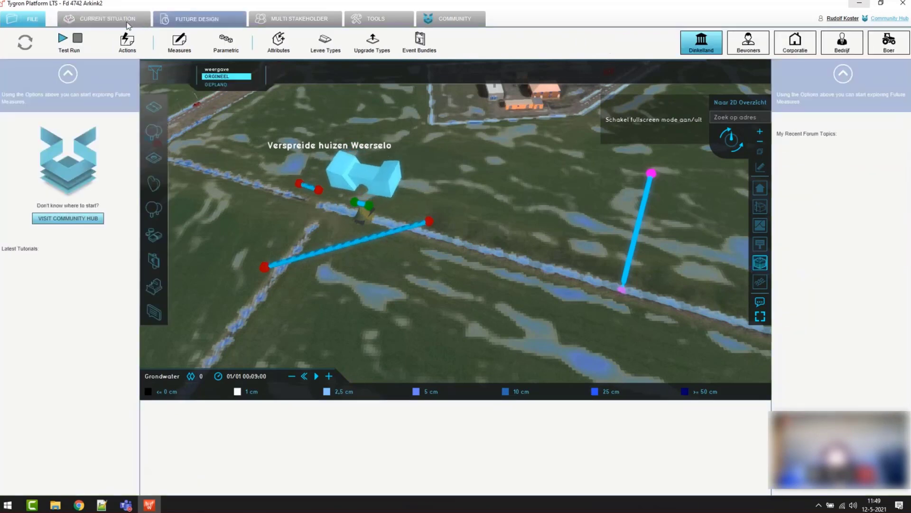
pyautogui.click(103, 18)
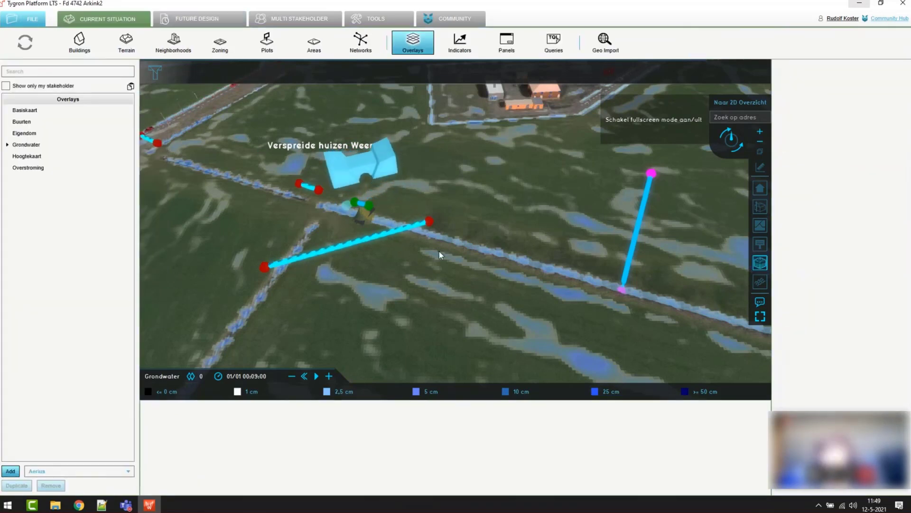
pyautogui.moveTo(416, 266)
pyautogui.mouseDown()
pyautogui.moveTo(491, 273)
pyautogui.moveTo(431, 279)
pyautogui.mouseUp()
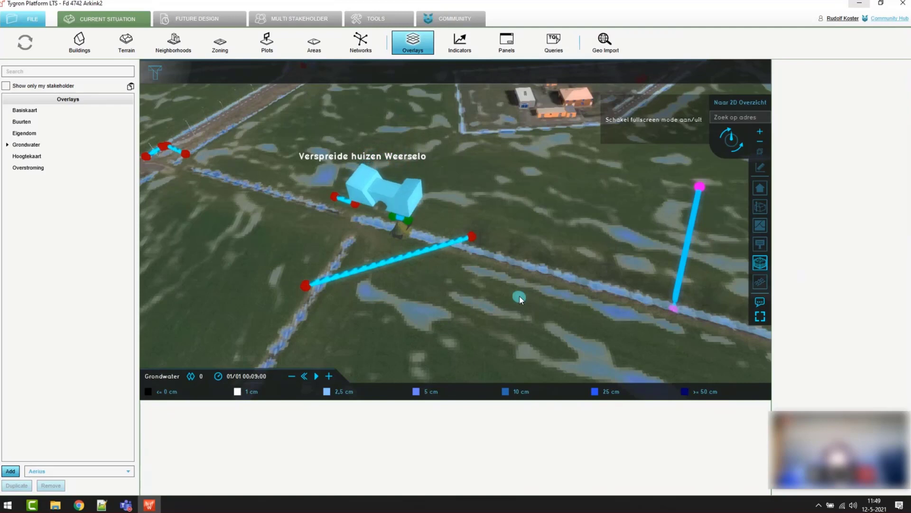
pyautogui.click(219, 45)
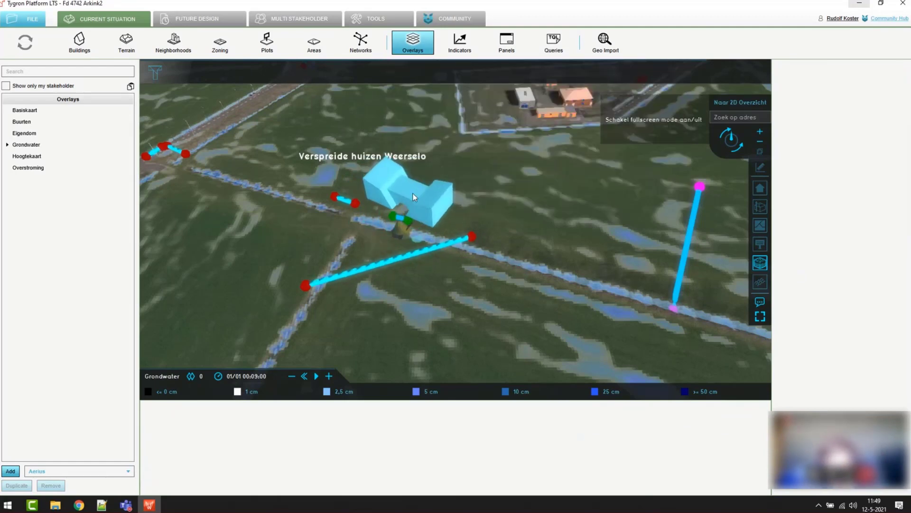
# Open the weir's information panel, recalculate the project, and close the panel.
pyautogui.click(413, 193)
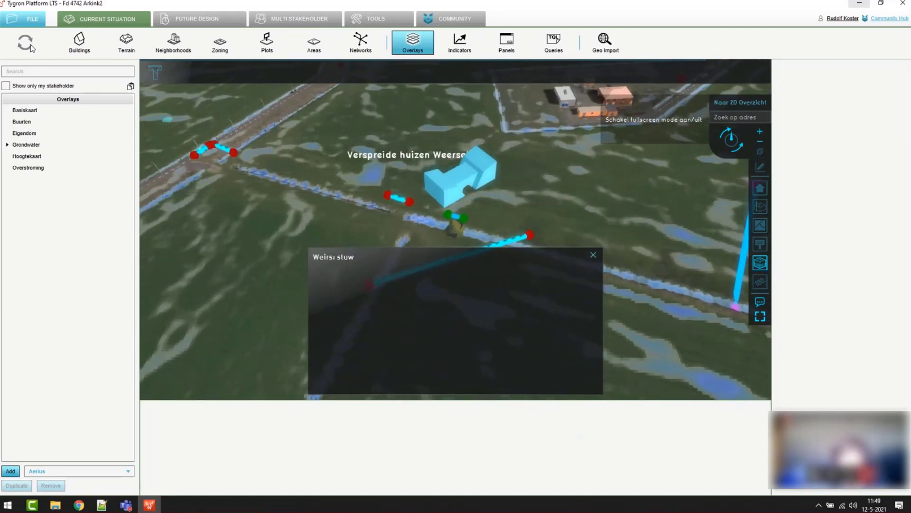
pyautogui.click(593, 255)
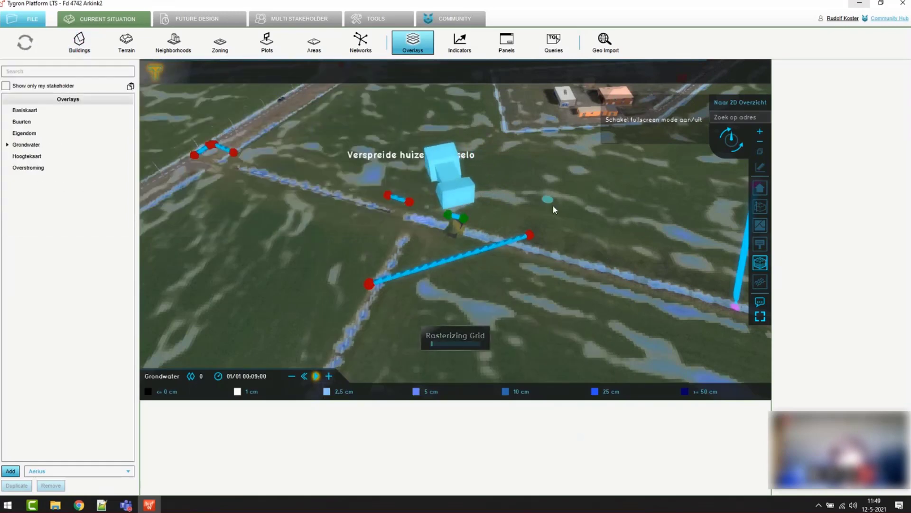
pyautogui.moveTo(540, 194); pyautogui.dragTo(483, 202)
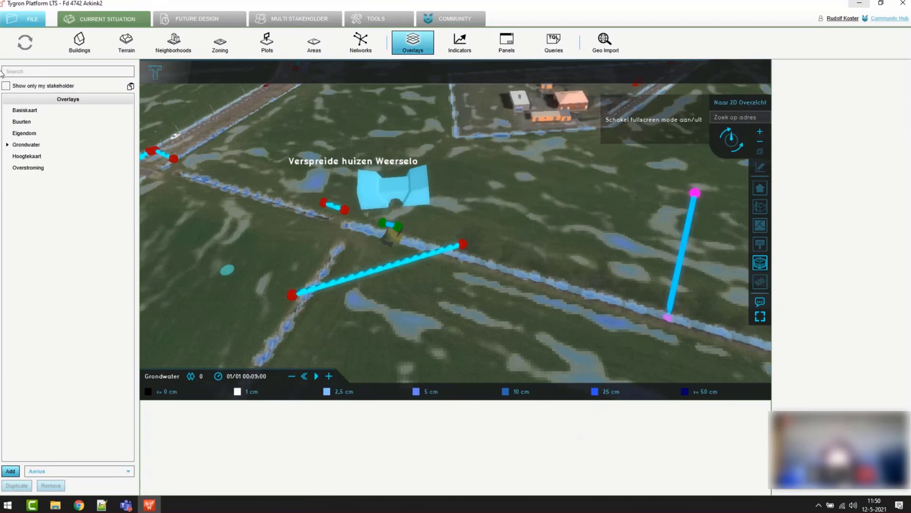
# Enable the difference option for Oppervlak laatste waarde (NAP), view its difference map, and return to the normal map.
pyautogui.doubleClick(40, 146)
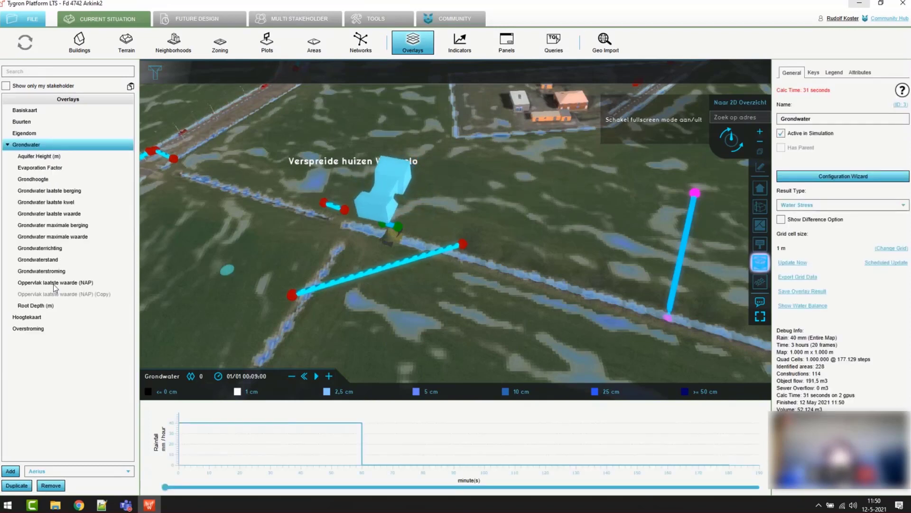
pyautogui.click(29, 283)
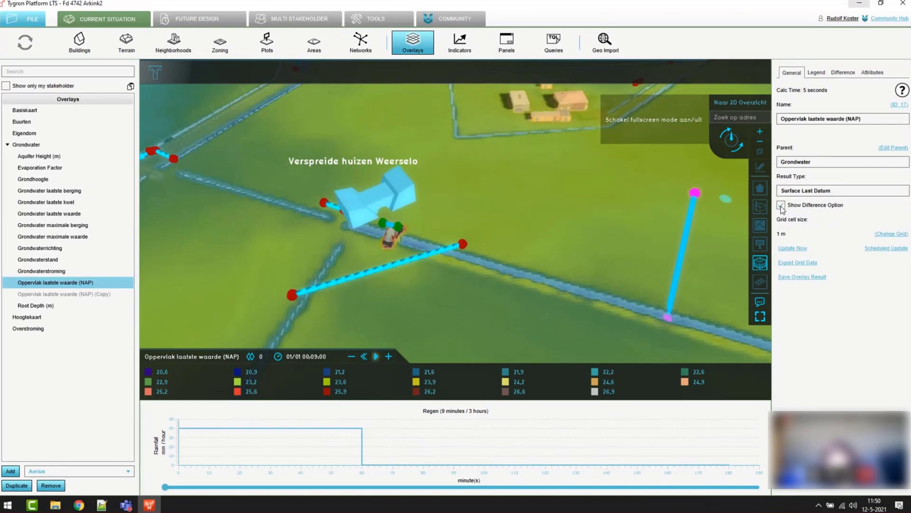
pyautogui.moveTo(760, 262)
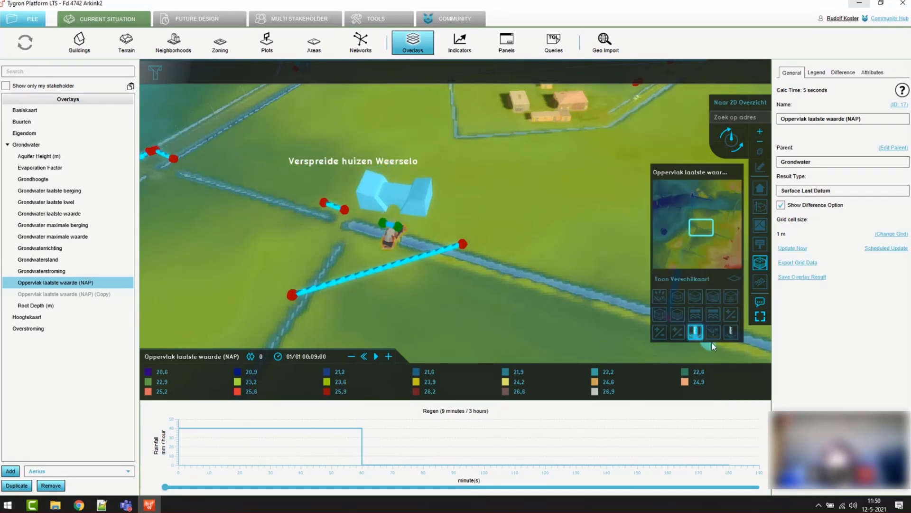
pyautogui.click(736, 279)
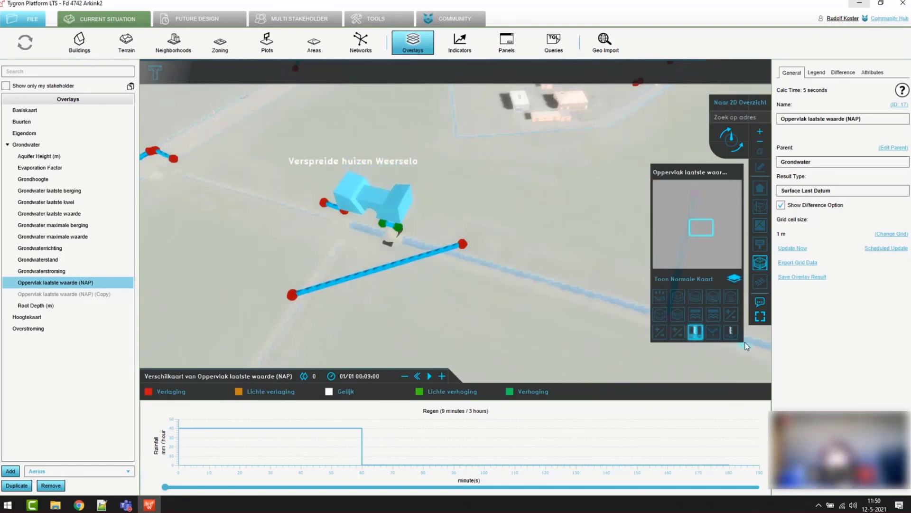
pyautogui.click(734, 278)
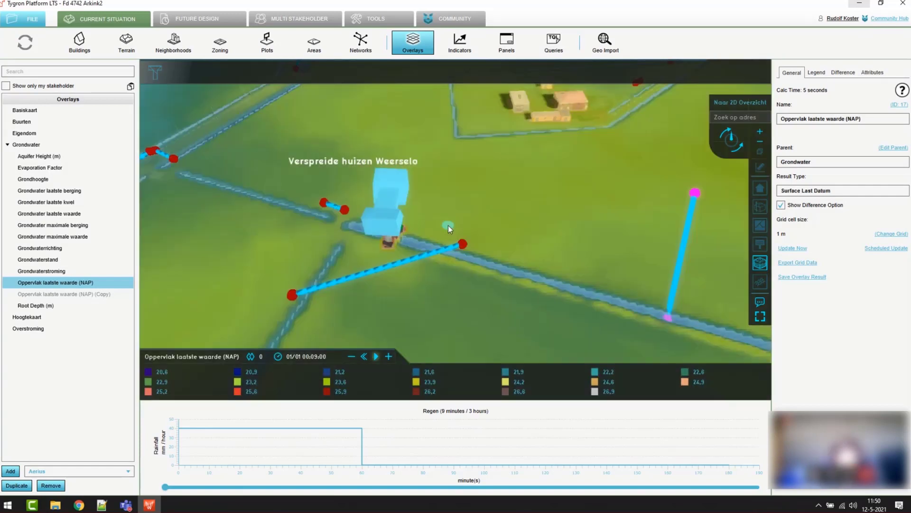
# Set the weir's height to 22 in its panel and submit the change.
pyautogui.click(394, 204)
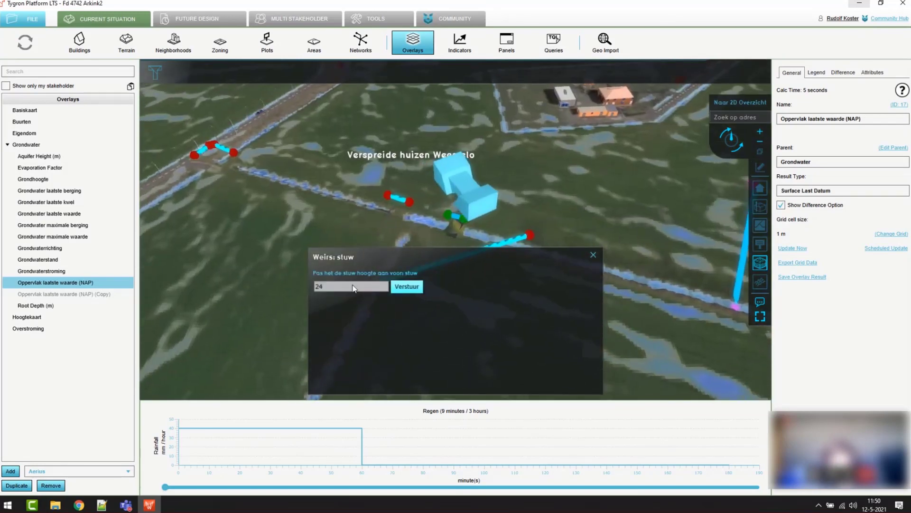
pyautogui.moveTo(352, 285); pyautogui.dragTo(317, 285)
pyautogui.write('2')
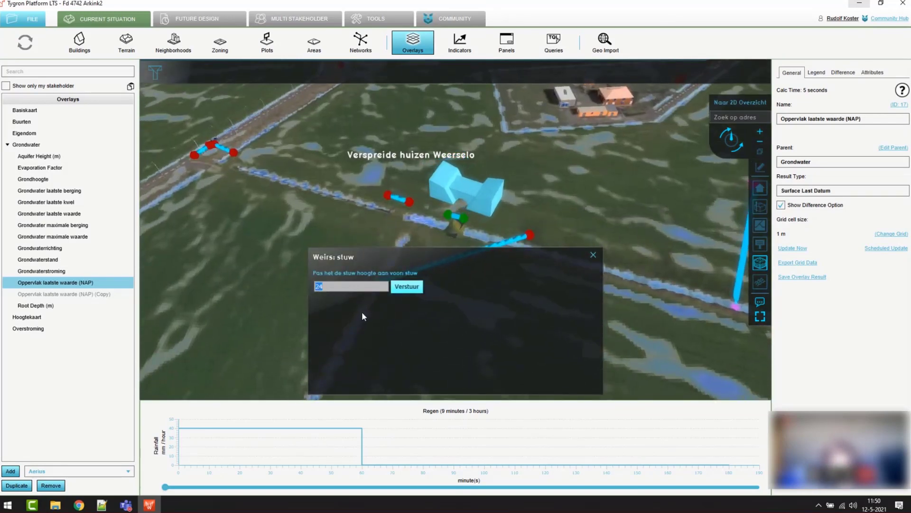
pyautogui.write('2')
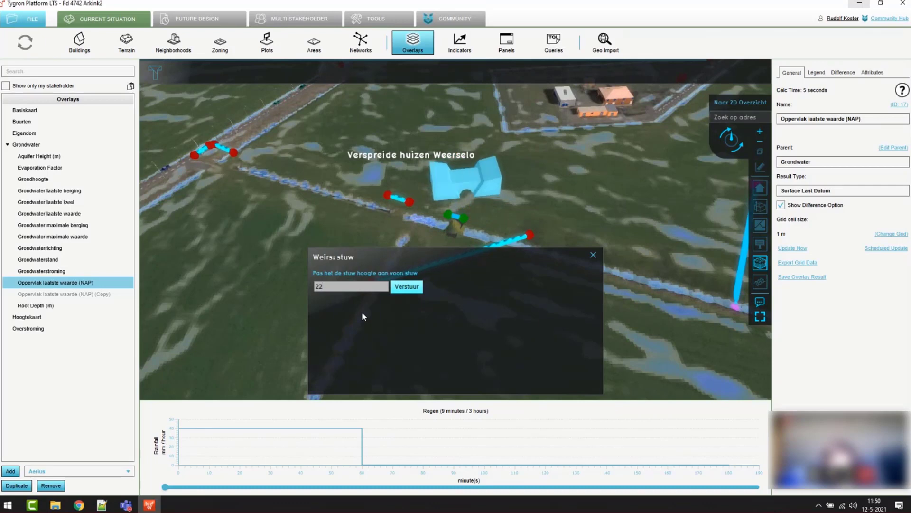
pyautogui.click(406, 286)
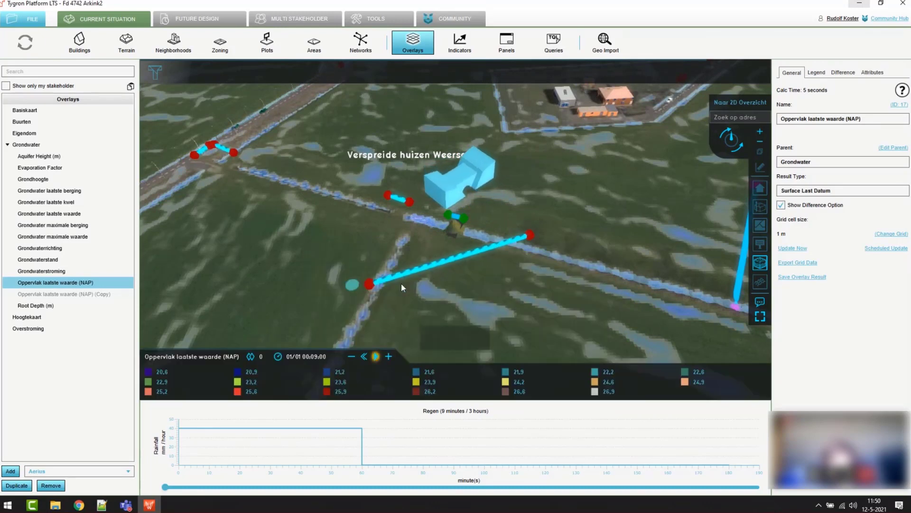
# In the future design test run, display Grondwater and measure it along a line of about 33 m in the watercourse across the weir.
pyautogui.moveTo(548, 273); pyautogui.dragTo(517, 261)
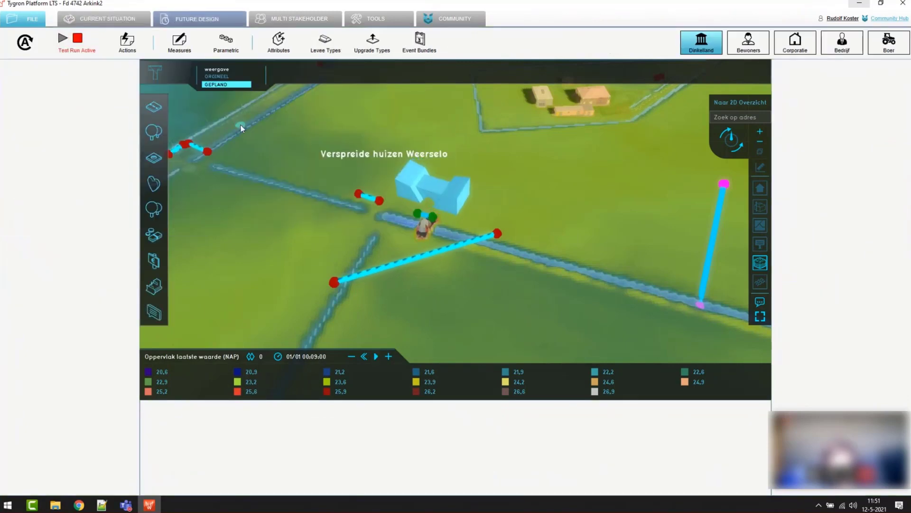
pyautogui.click(760, 267)
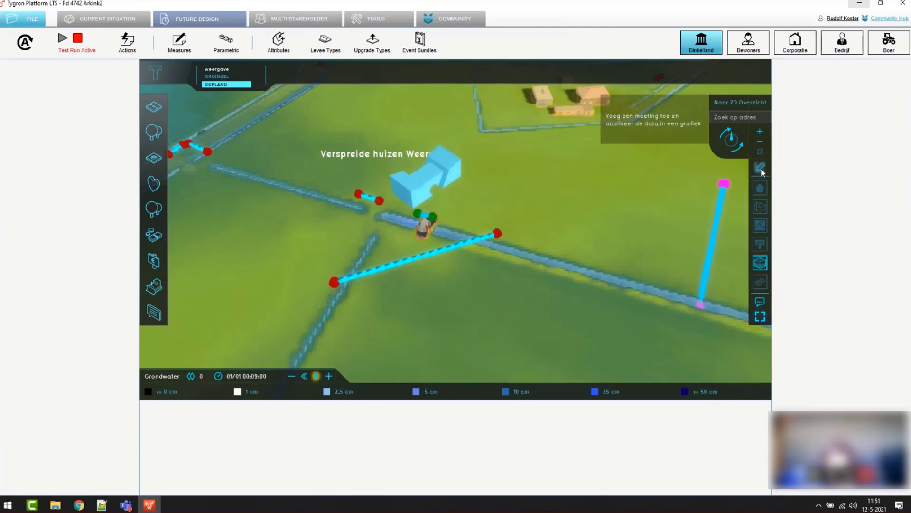
pyautogui.click(760, 167)
pyautogui.click(577, 179)
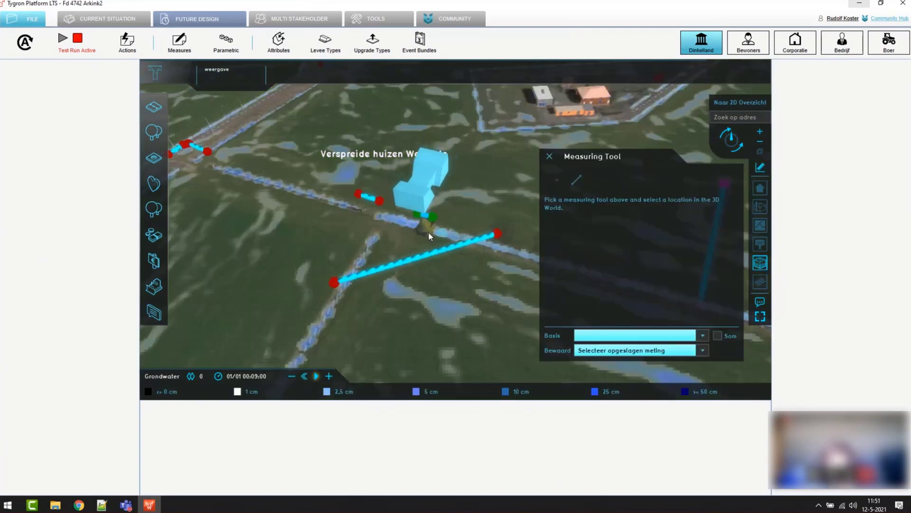
pyautogui.click(391, 218)
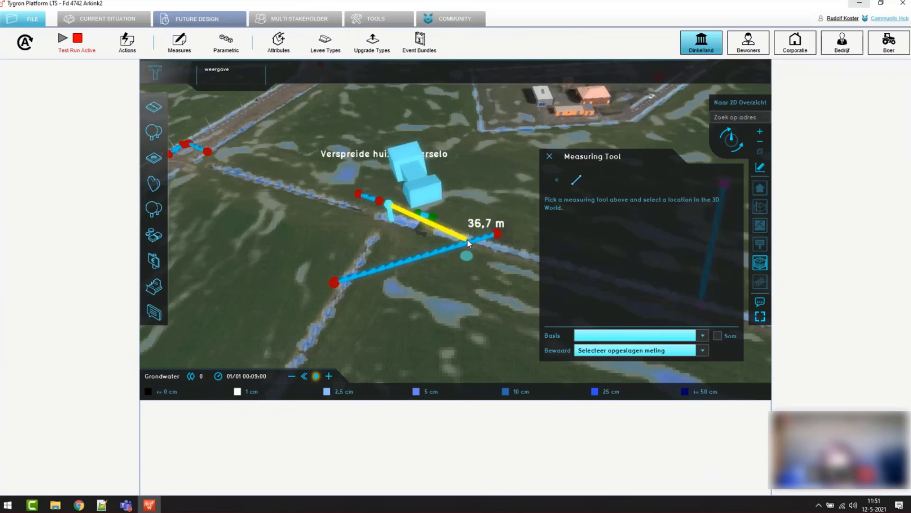
pyautogui.moveTo(465, 238); pyautogui.dragTo(439, 302)
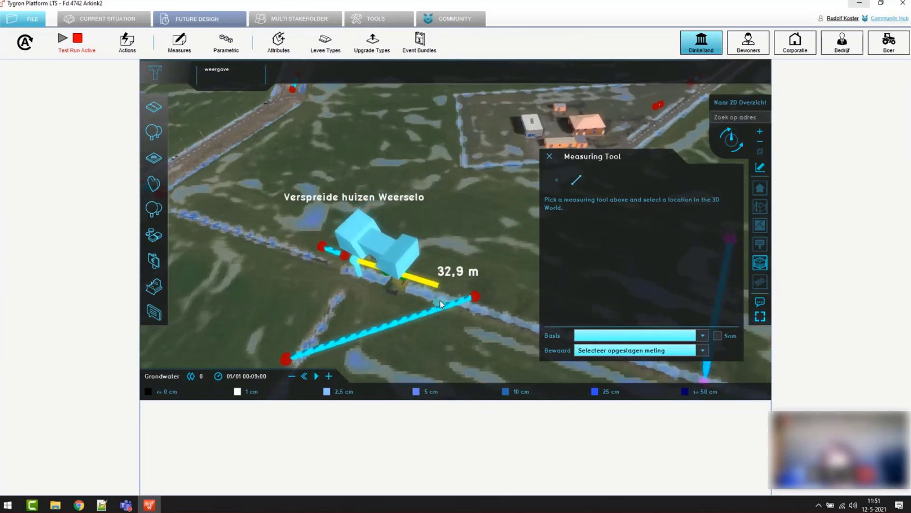
pyautogui.click(440, 301)
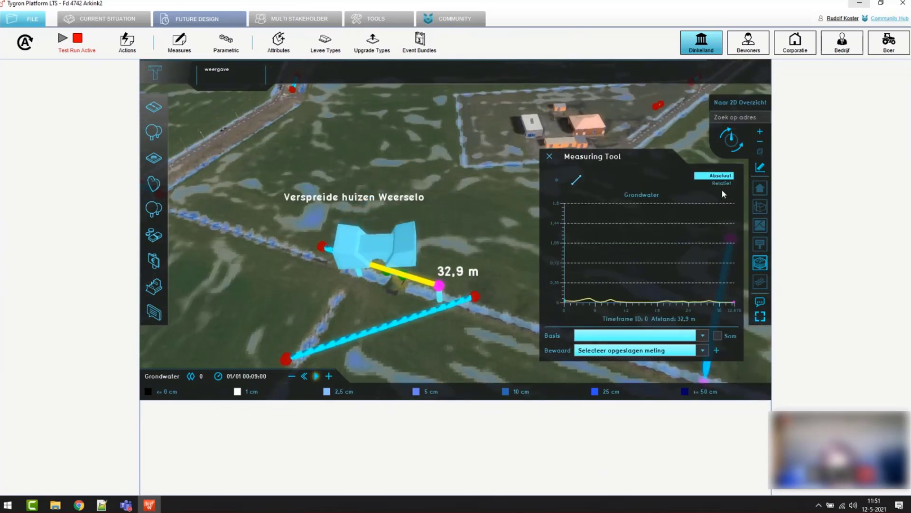
# Switch the line measurement to the Oppervlak laatste waarde (NAP) overlay and show its graph as Relatief.
pyautogui.moveTo(763, 261)
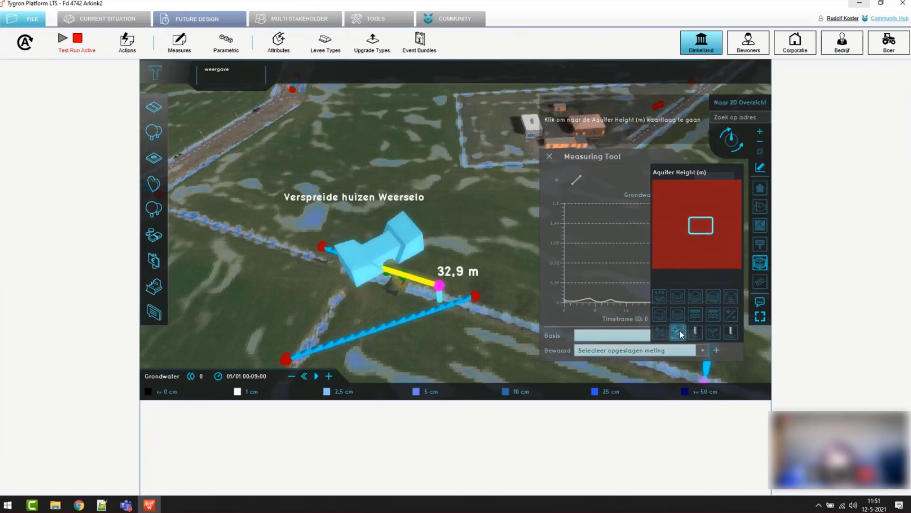
pyautogui.click(696, 332)
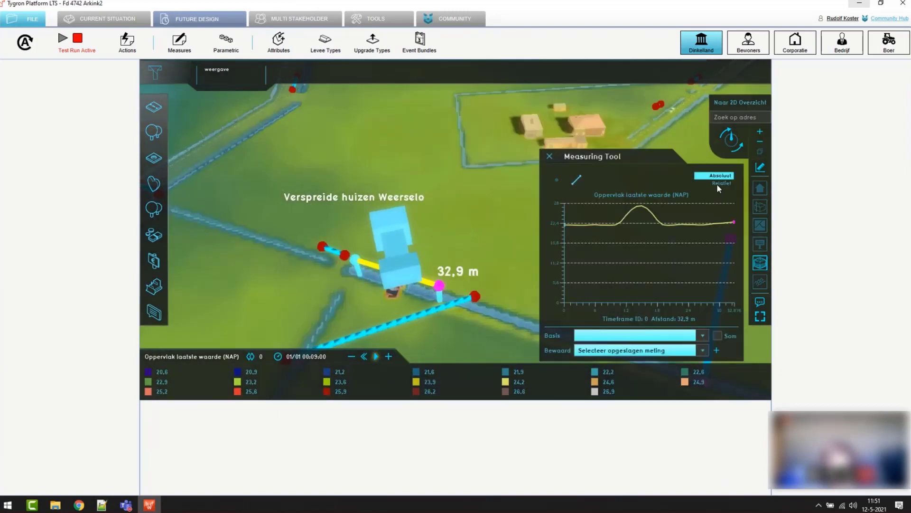
pyautogui.click(718, 183)
pyautogui.moveTo(489, 205); pyautogui.dragTo(483, 191)
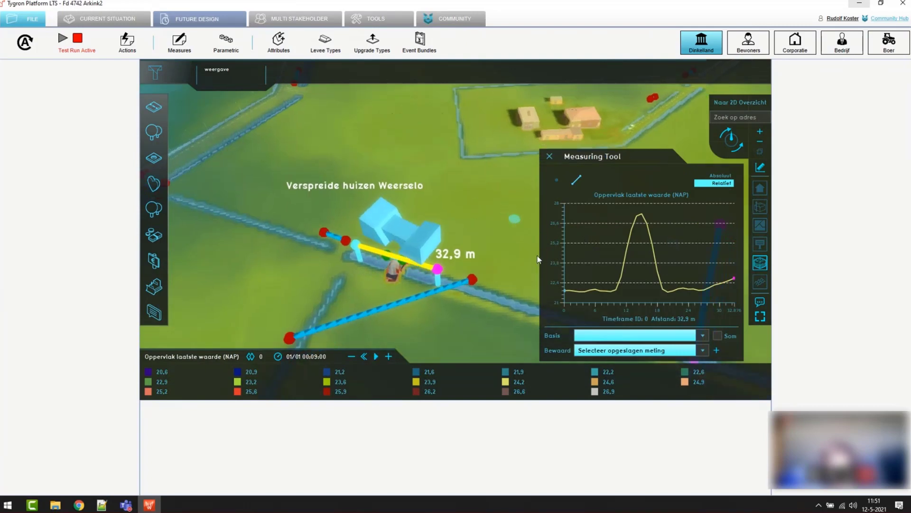
# Play the Oppervlak laatste waarde (NAP) animation to the last frame and examine the measured line around the weir.
pyautogui.click(375, 356)
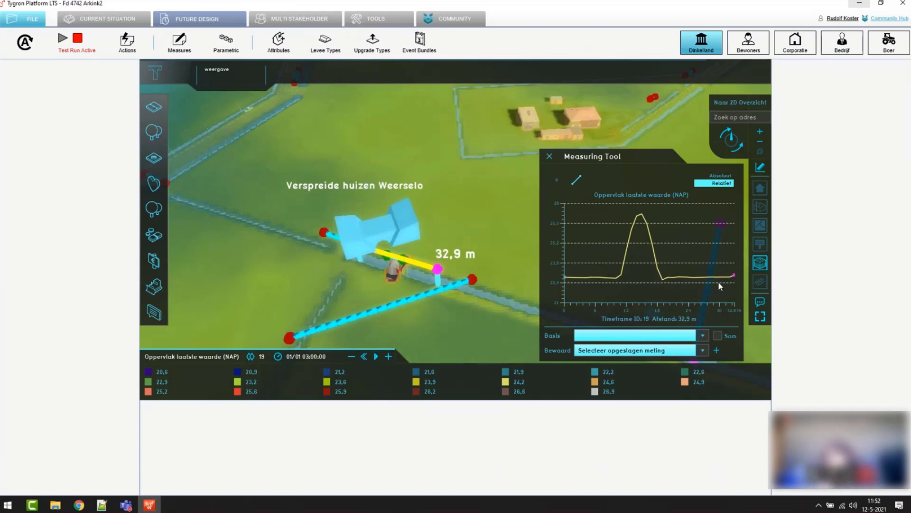
pyautogui.moveTo(483, 255); pyautogui.dragTo(477, 229)
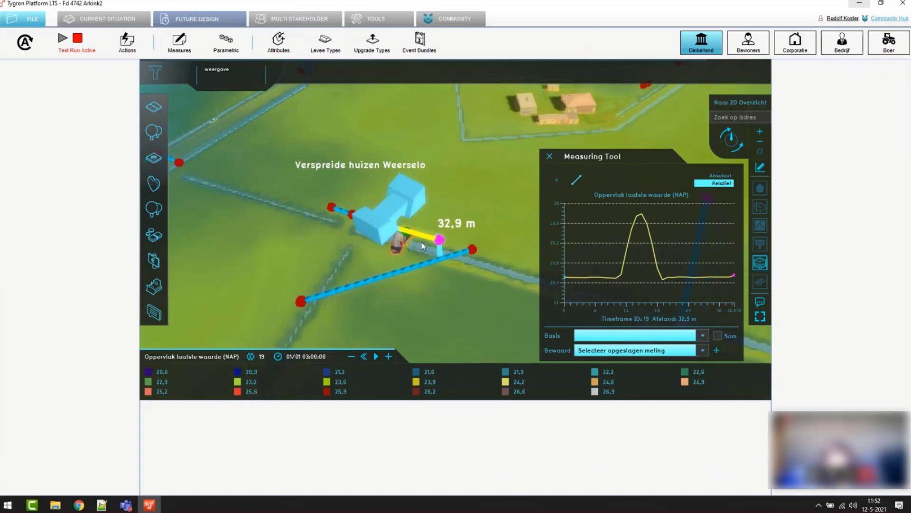
pyautogui.scroll(2, 412, 244)
pyautogui.scroll(2, 412, 244)
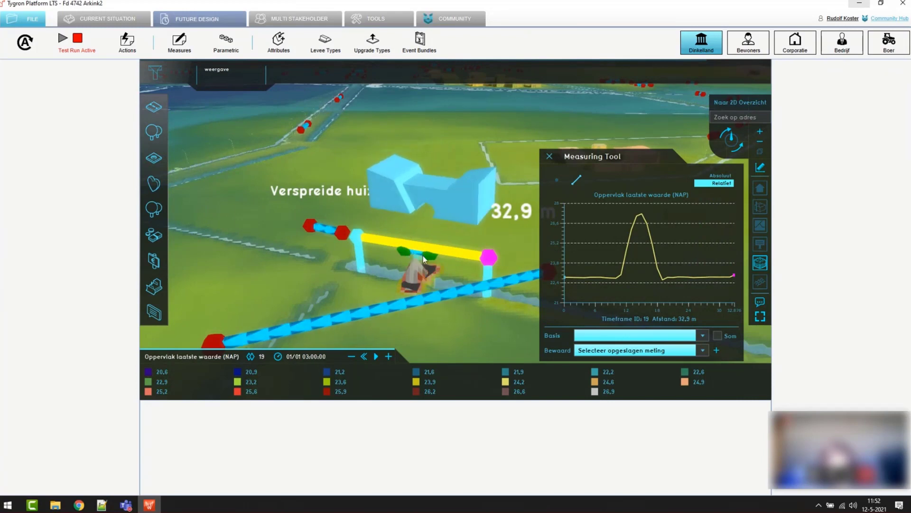
pyautogui.scroll(-3, 413, 257)
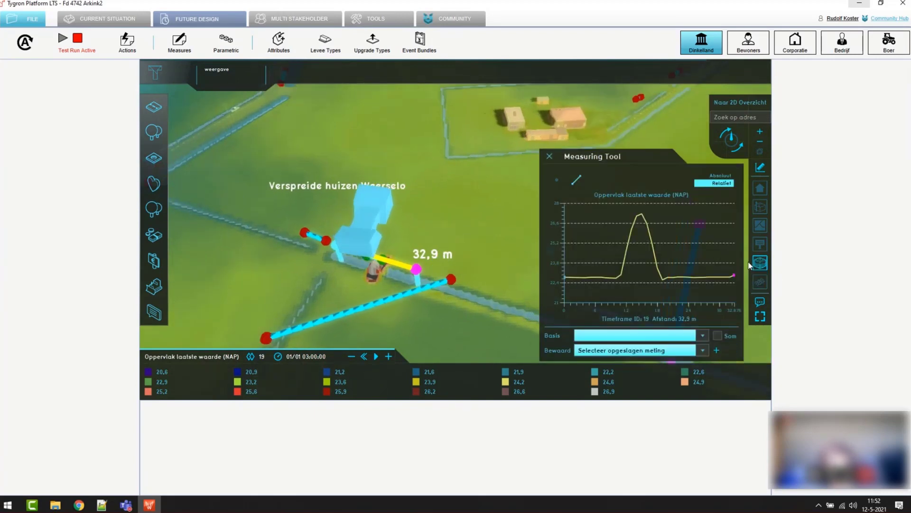
# Show the difference map of Oppervlak laatste waarde (NAP) and close the current line measurement.
pyautogui.moveTo(761, 266)
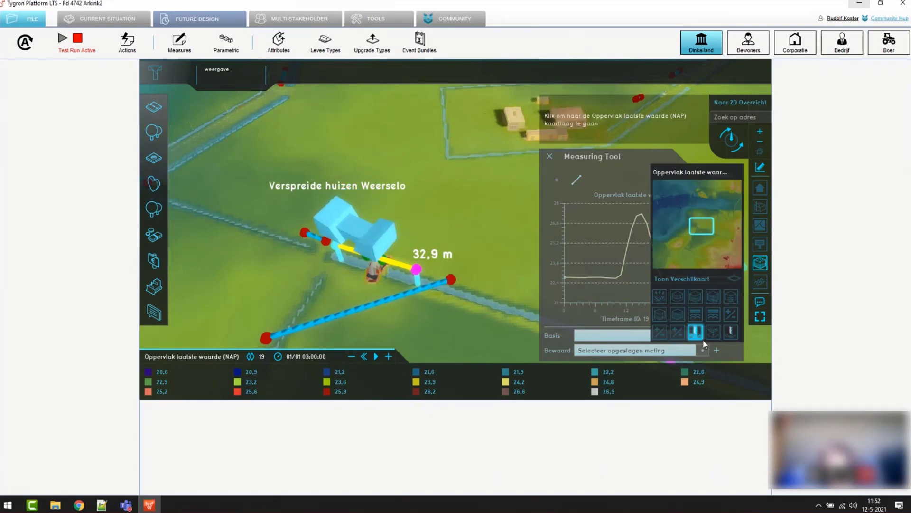
pyautogui.click(736, 279)
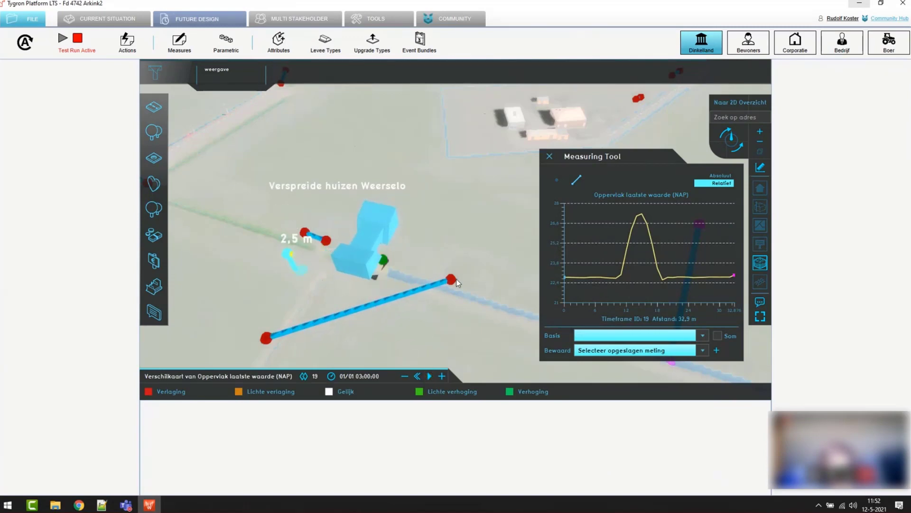
pyautogui.click(549, 157)
pyautogui.moveTo(349, 288); pyautogui.dragTo(445, 257)
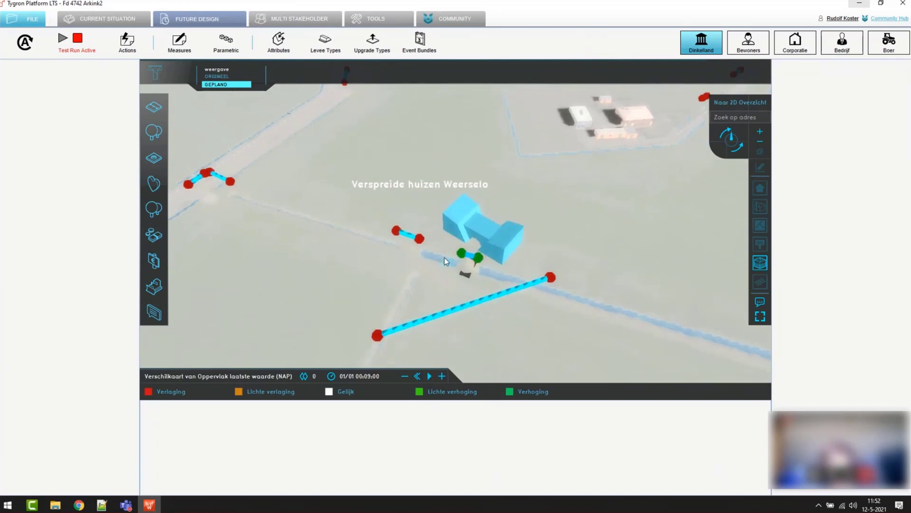
# Measure a new line of about 71 m along the watercourse across the weir and show its graph as Relatief.
pyautogui.click(760, 168)
pyautogui.click(578, 180)
pyautogui.moveTo(420, 262); pyautogui.dragTo(346, 266)
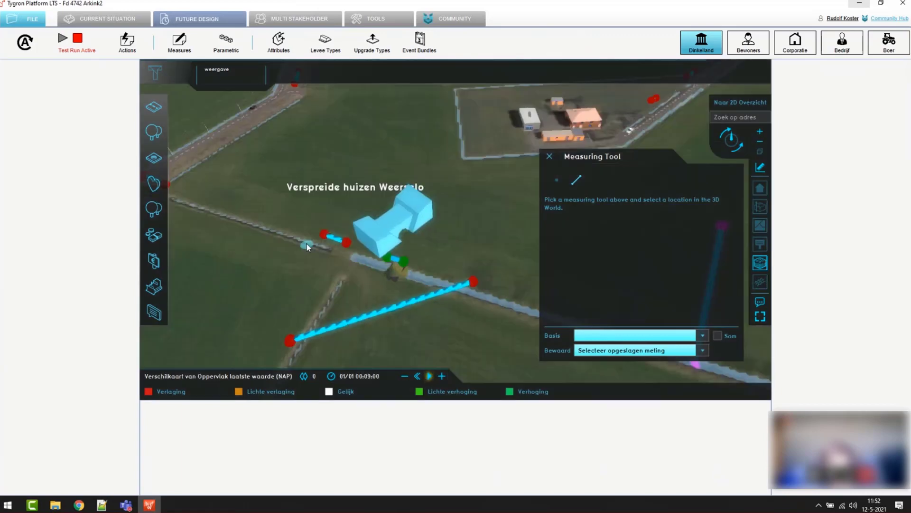
pyautogui.click(306, 243)
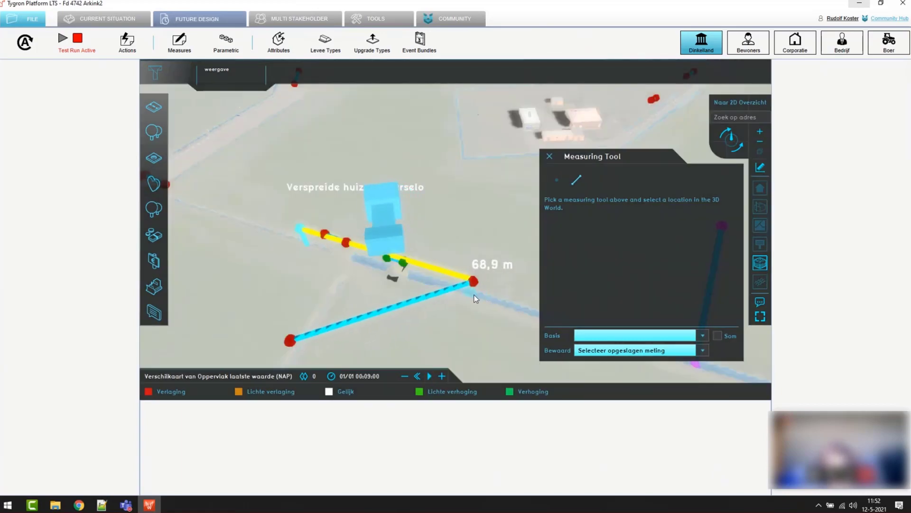
pyautogui.click(474, 294)
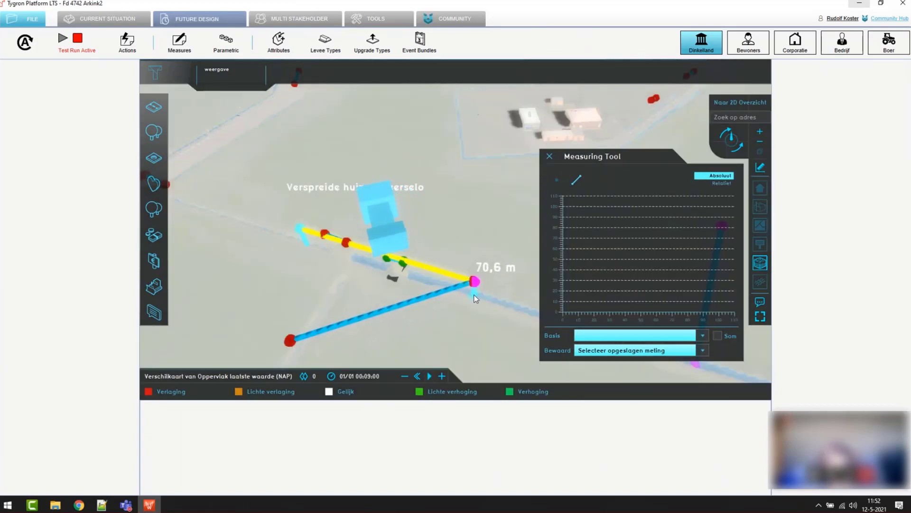
pyautogui.click(722, 183)
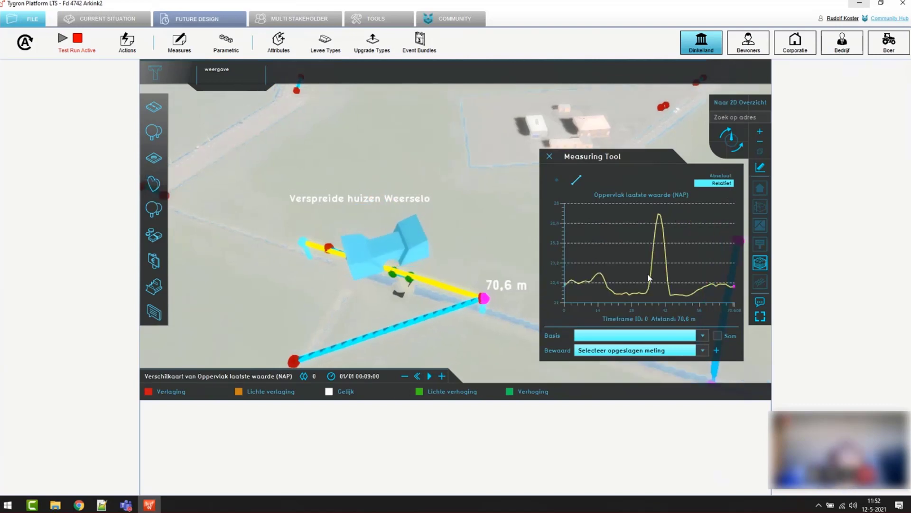
# Play the difference map animation and examine the level changes along the watercourse on both sides of the weir.
pyautogui.click(429, 376)
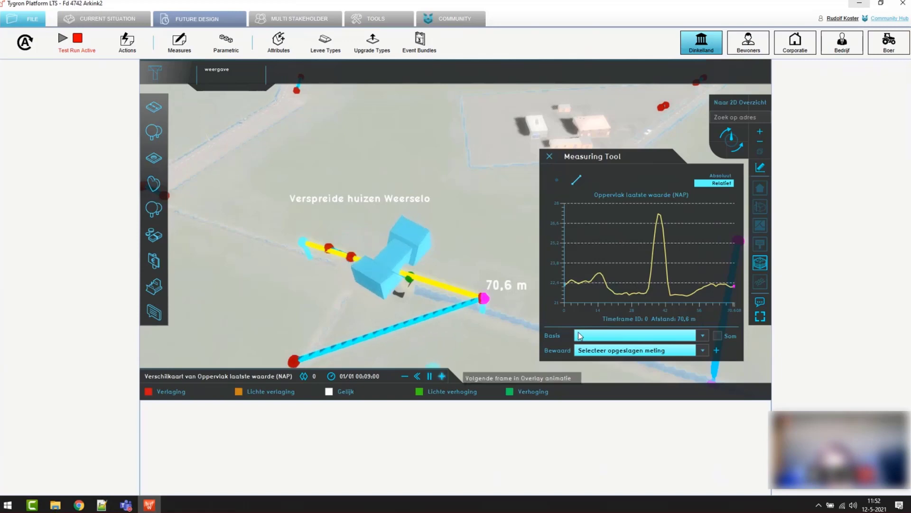
pyautogui.moveTo(493, 270); pyautogui.dragTo(483, 292, button='right')
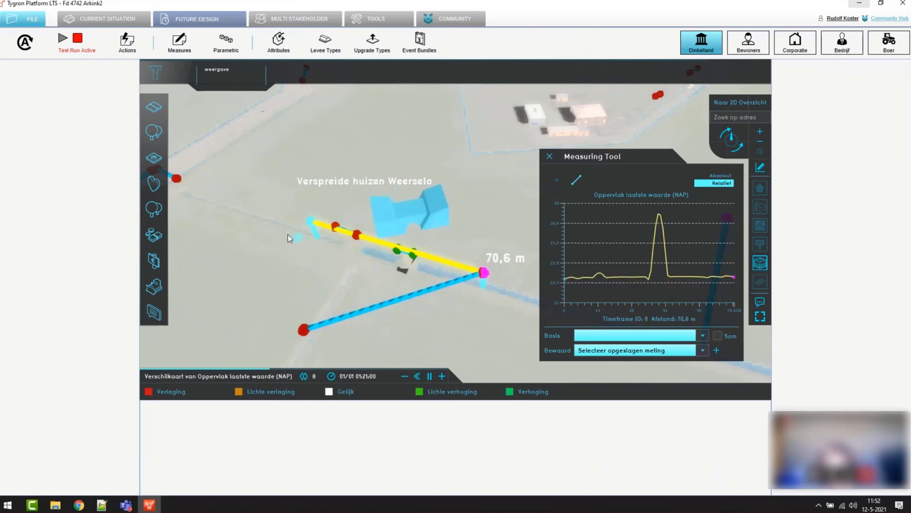
pyautogui.moveTo(267, 228); pyautogui.dragTo(295, 305)
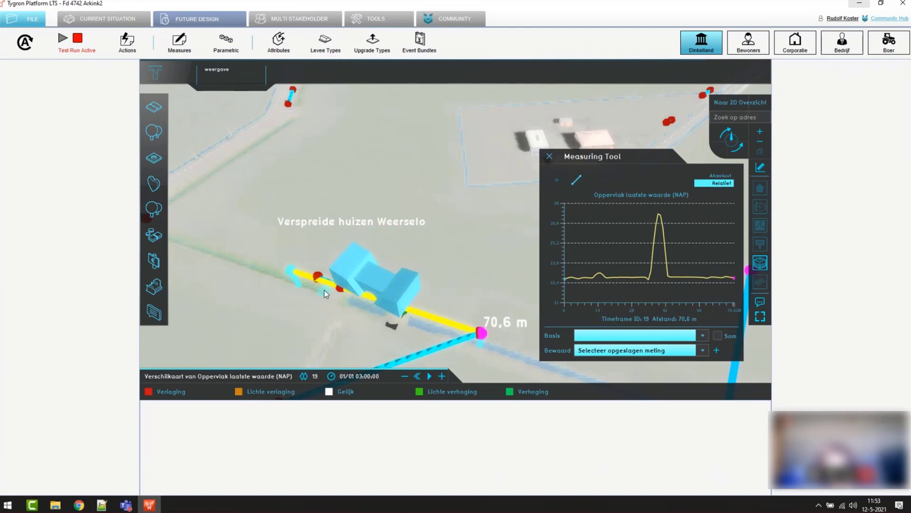
pyautogui.moveTo(319, 304); pyautogui.dragTo(286, 280)
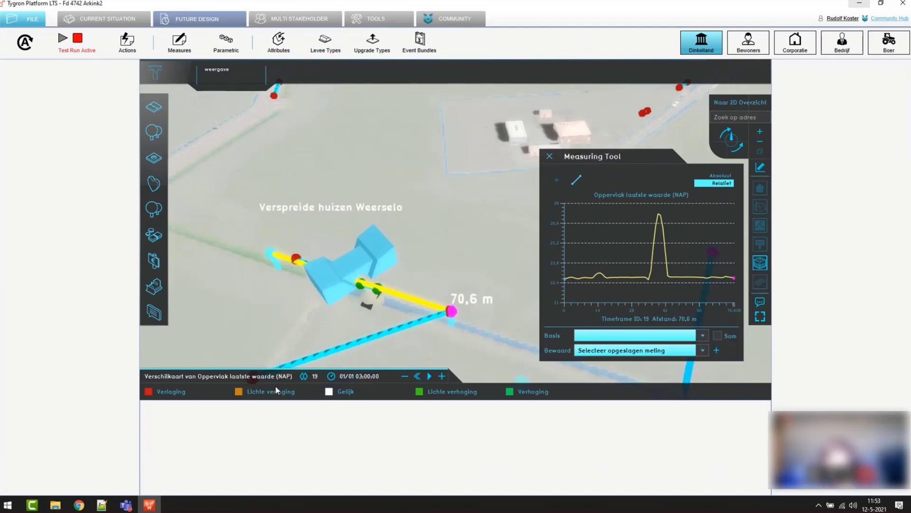
pyautogui.moveTo(483, 332); pyautogui.dragTo(459, 309)
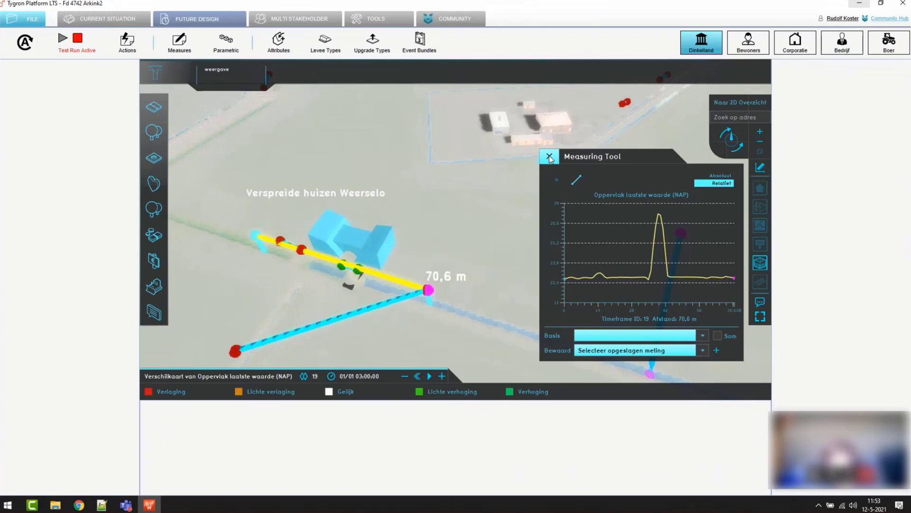
# Close the line measurement and stop the active test run.
pyautogui.click(550, 157)
pyautogui.moveTo(480, 249); pyautogui.dragTo(486, 221)
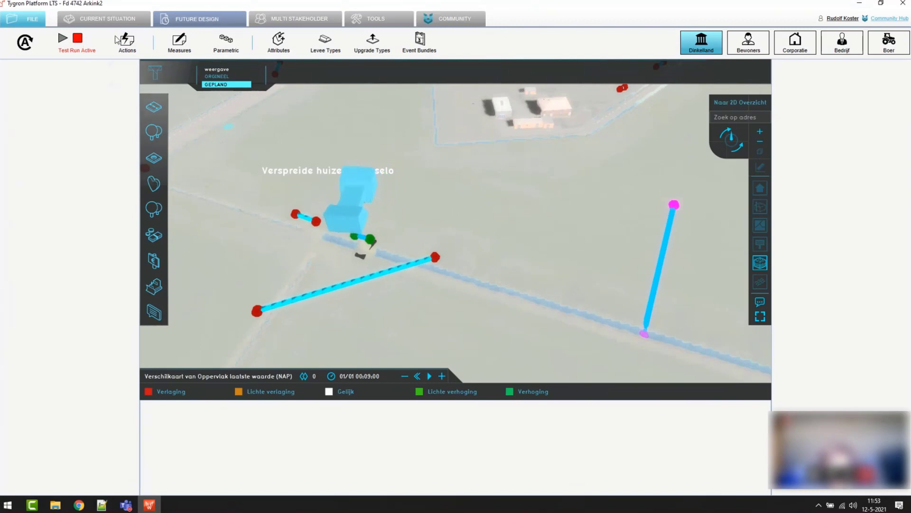
pyautogui.click(78, 39)
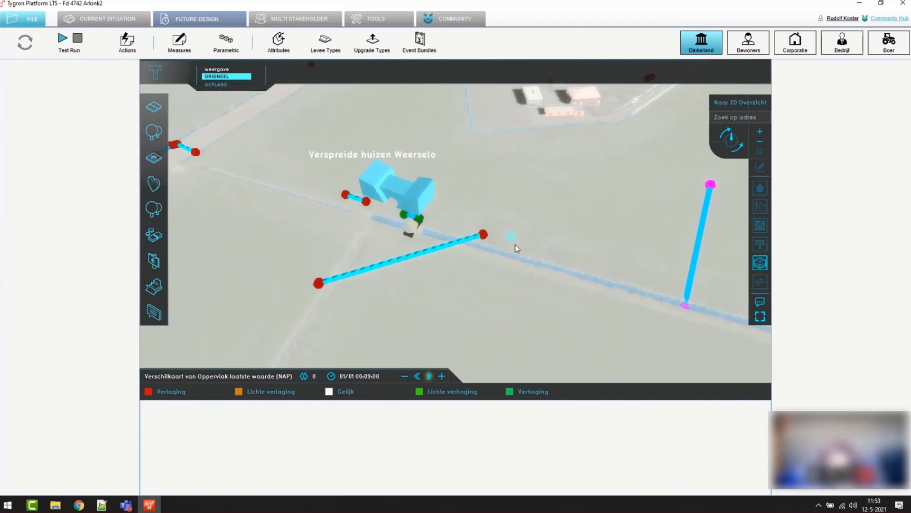
# Measure a line of about 58 m across the weir outside the test run, playing the animation with the graph as Relatief.
pyautogui.moveTo(748, 270)
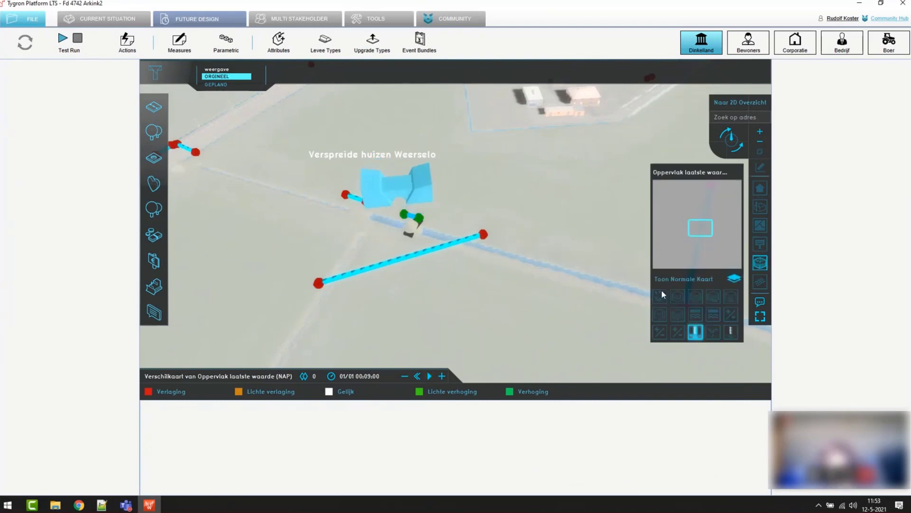
pyautogui.click(761, 167)
pyautogui.click(576, 179)
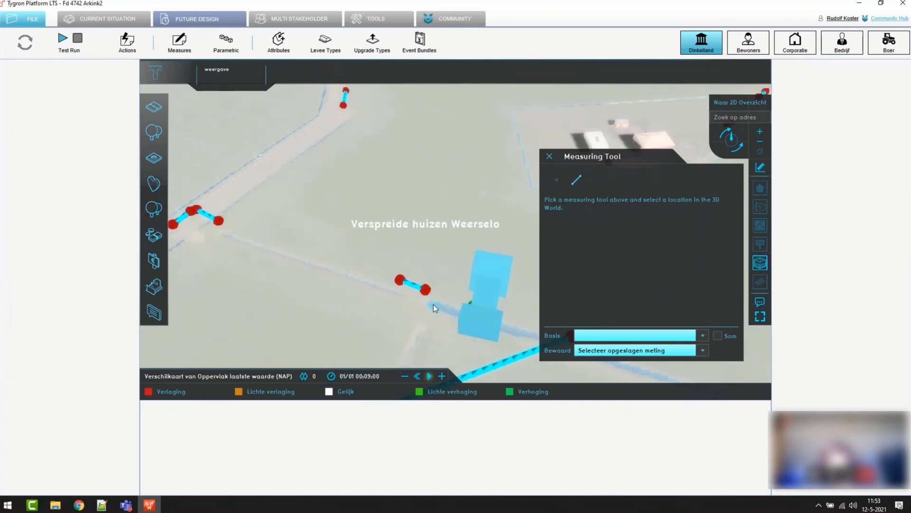
pyautogui.click(434, 303)
pyautogui.click(459, 284)
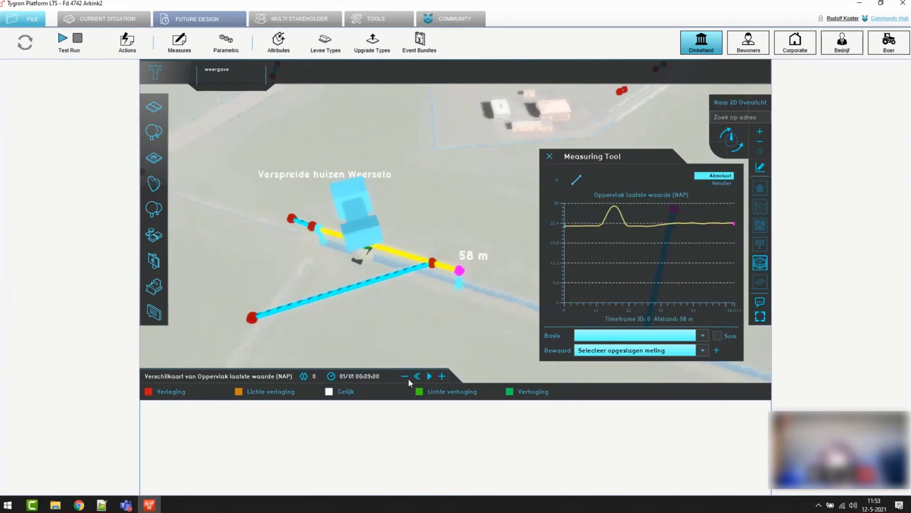
pyautogui.click(429, 376)
pyautogui.click(721, 183)
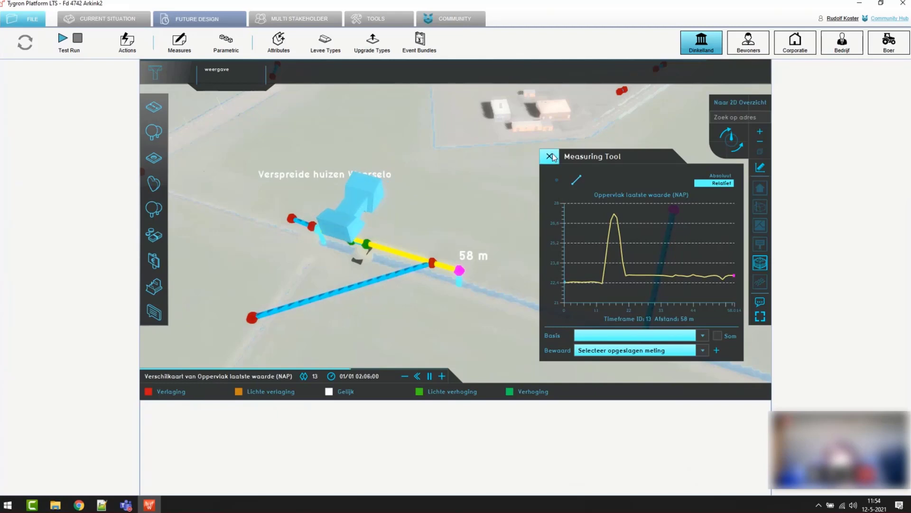
# Switch the map to the Grondwater overlay, close the line measurement, and examine the area around the watercourse.
pyautogui.moveTo(760, 265)
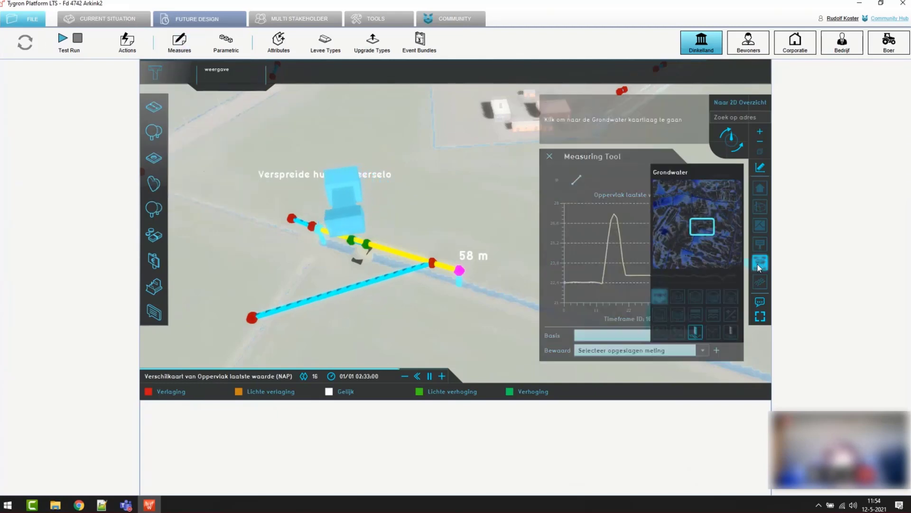
pyautogui.click(665, 298)
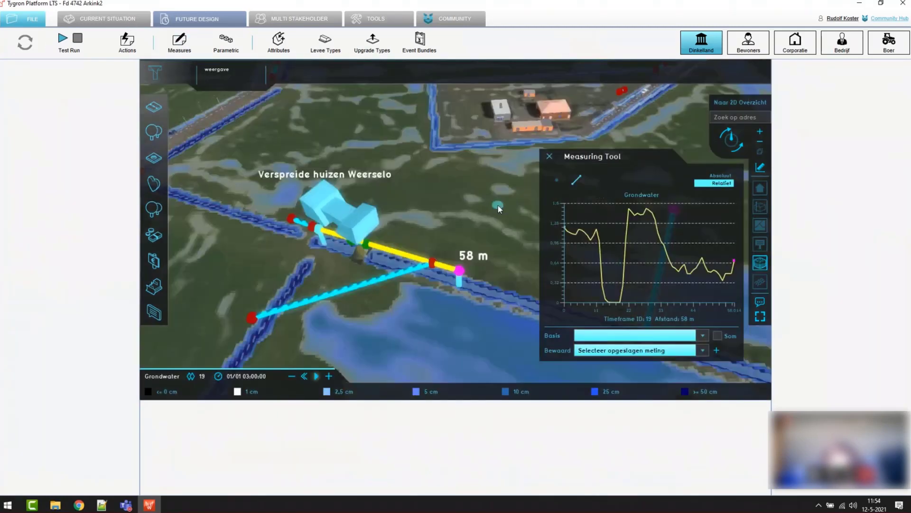
pyautogui.moveTo(498, 205); pyautogui.dragTo(423, 190)
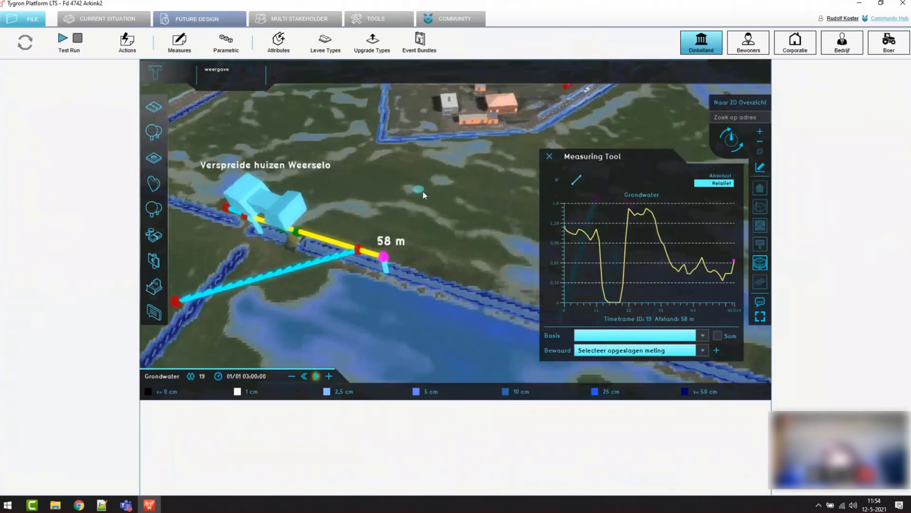
pyautogui.click(549, 156)
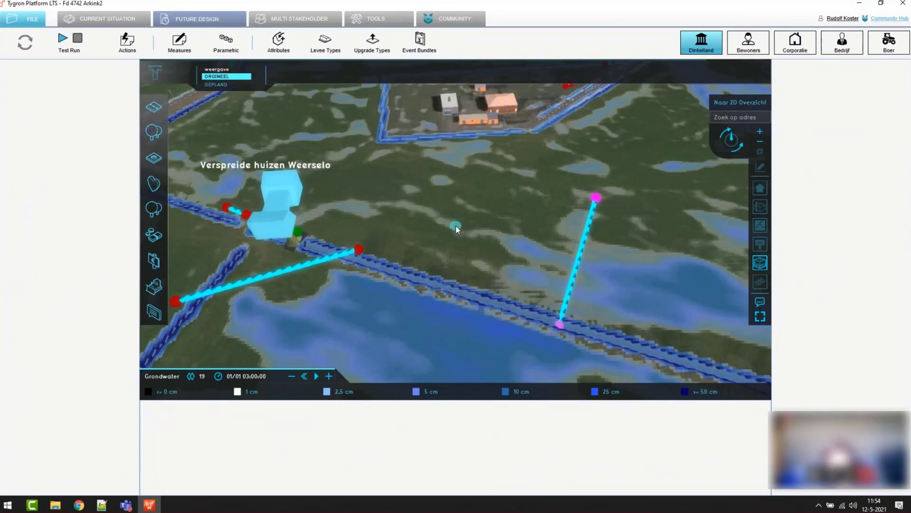
pyautogui.scroll(-1, 480, 198)
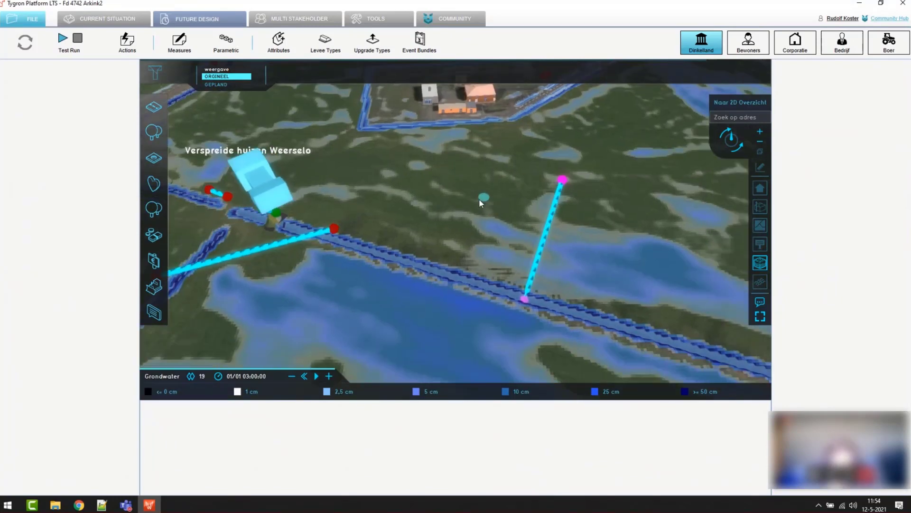
pyautogui.scroll(-1, 485, 198)
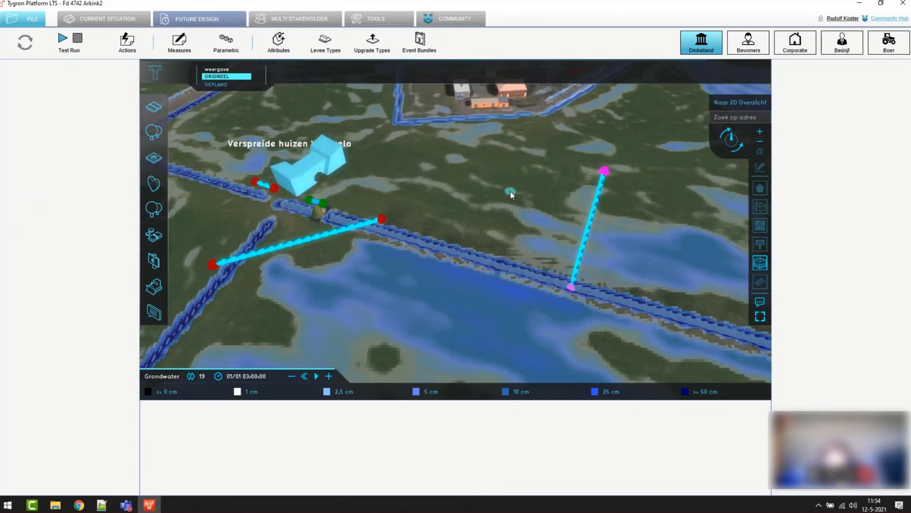
# Open the Grondwaterstand overlay under Grondwater in the current situation and enable its difference option.
pyautogui.click(137, 22)
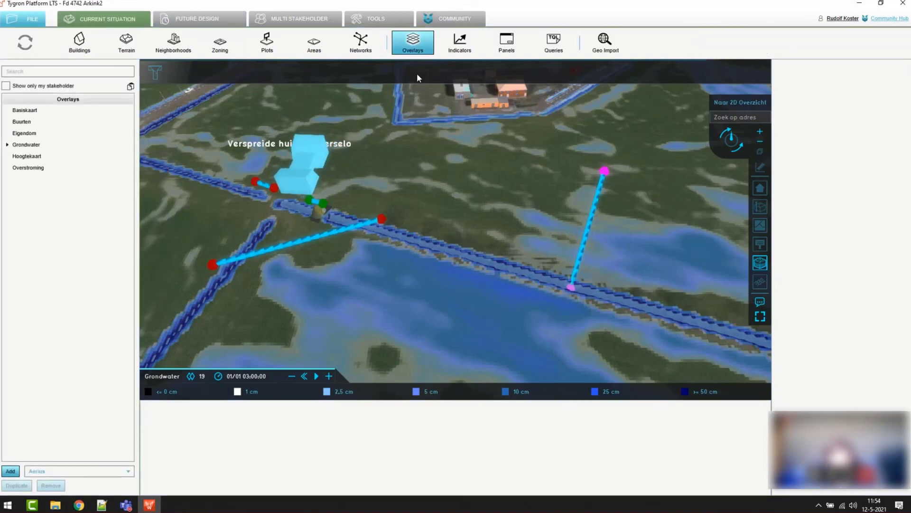
pyautogui.click(34, 146)
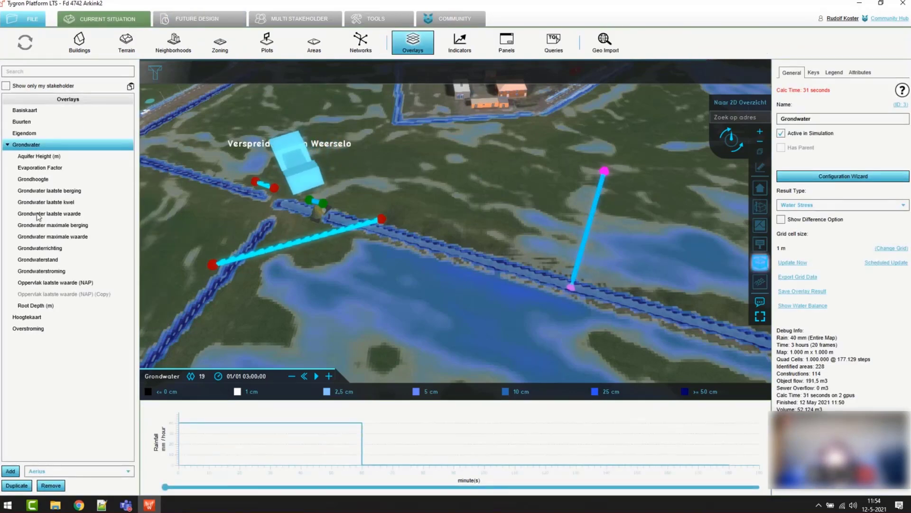
pyautogui.click(42, 259)
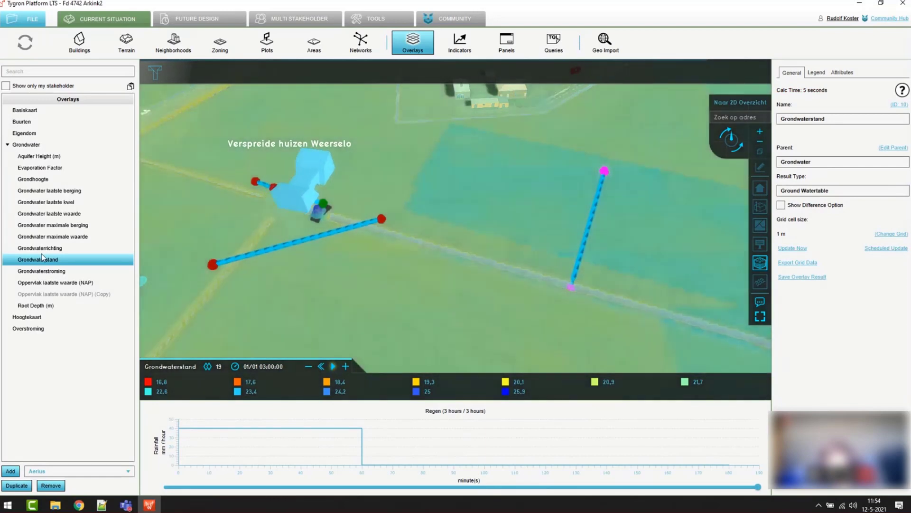
pyautogui.click(780, 206)
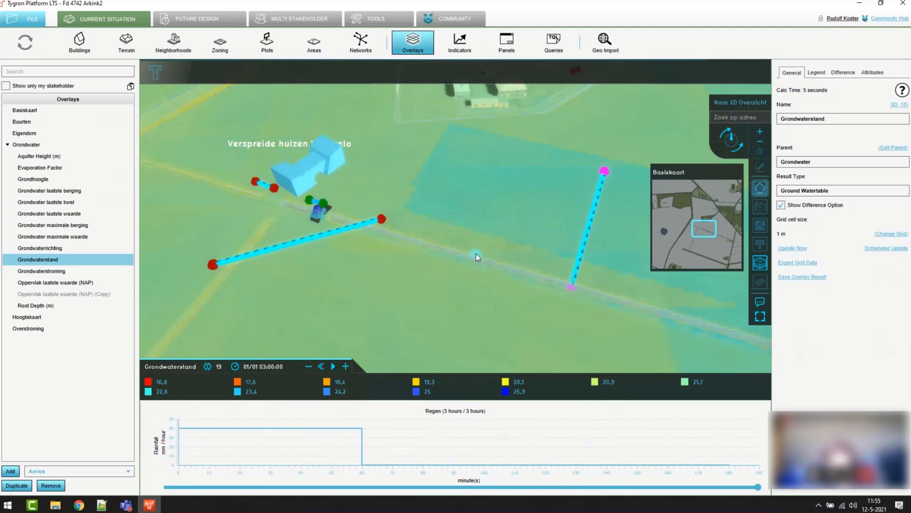
# Inspect Grondwaterstand's difference legend, switching custom legends on and back off, and return to the overlay's general settings.
pyautogui.click(836, 73)
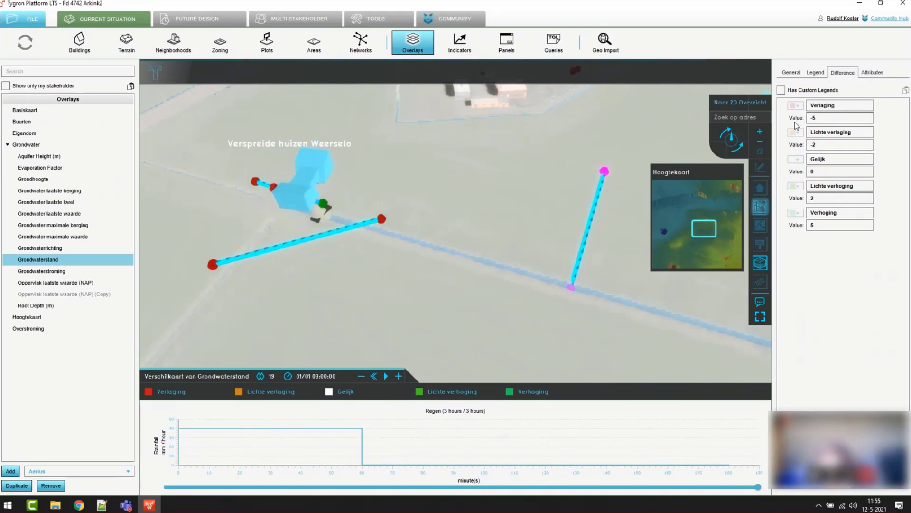
pyautogui.click(780, 91)
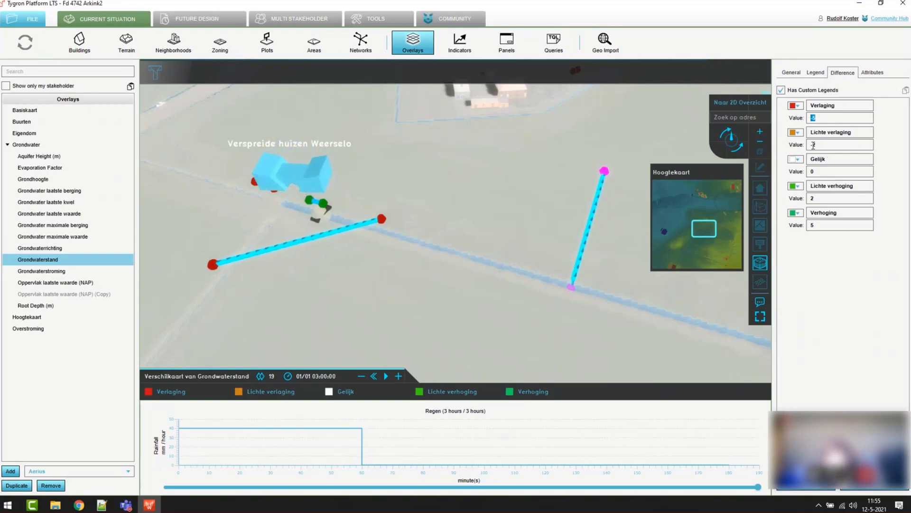
pyautogui.click(889, 139)
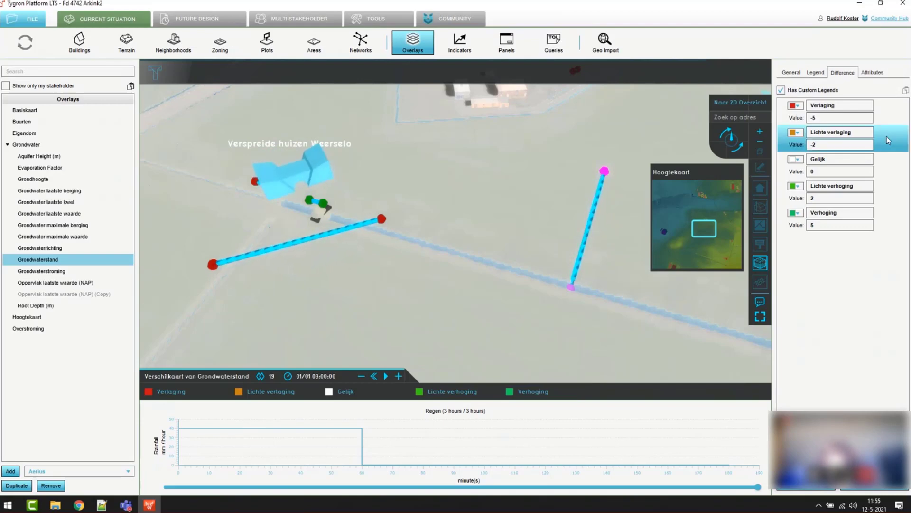
pyautogui.click(782, 90)
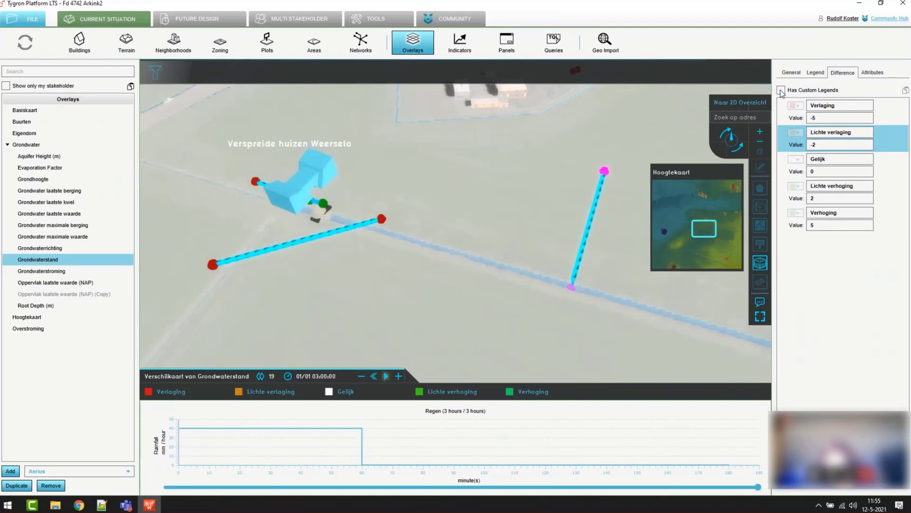
pyautogui.click(781, 90)
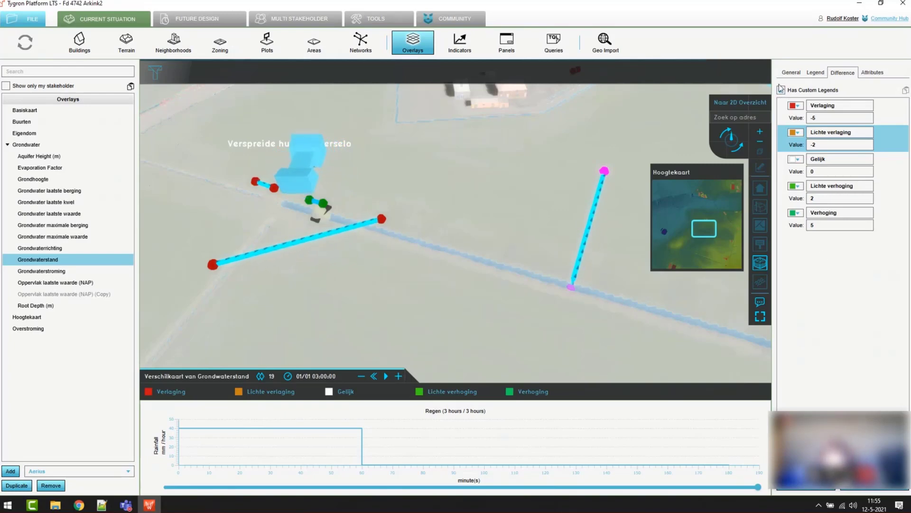
pyautogui.click(781, 90)
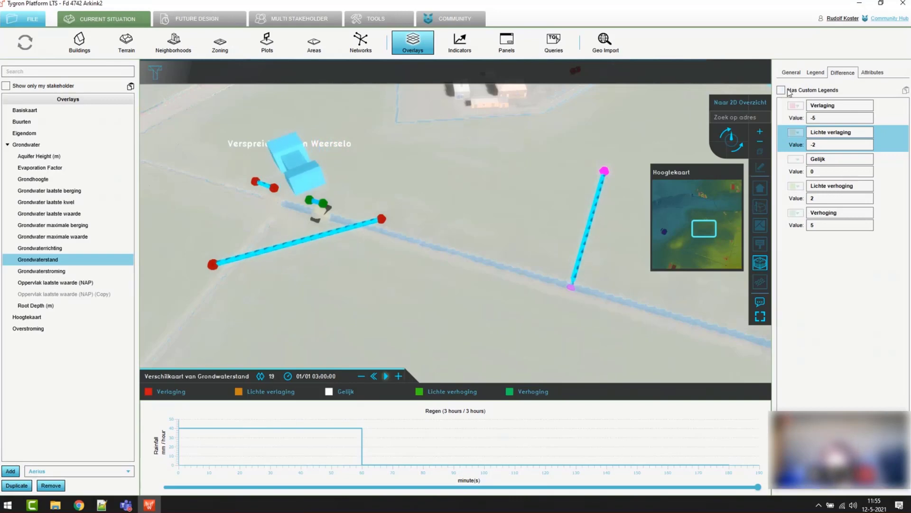
pyautogui.click(791, 73)
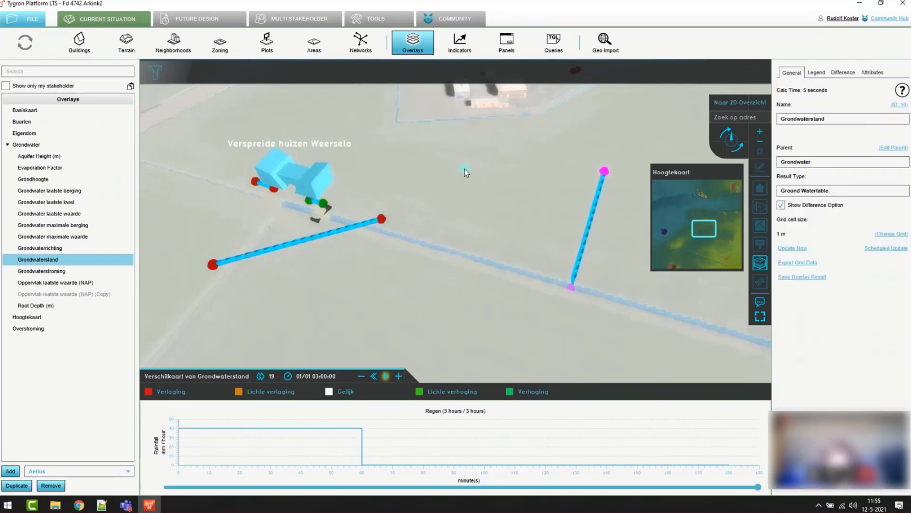